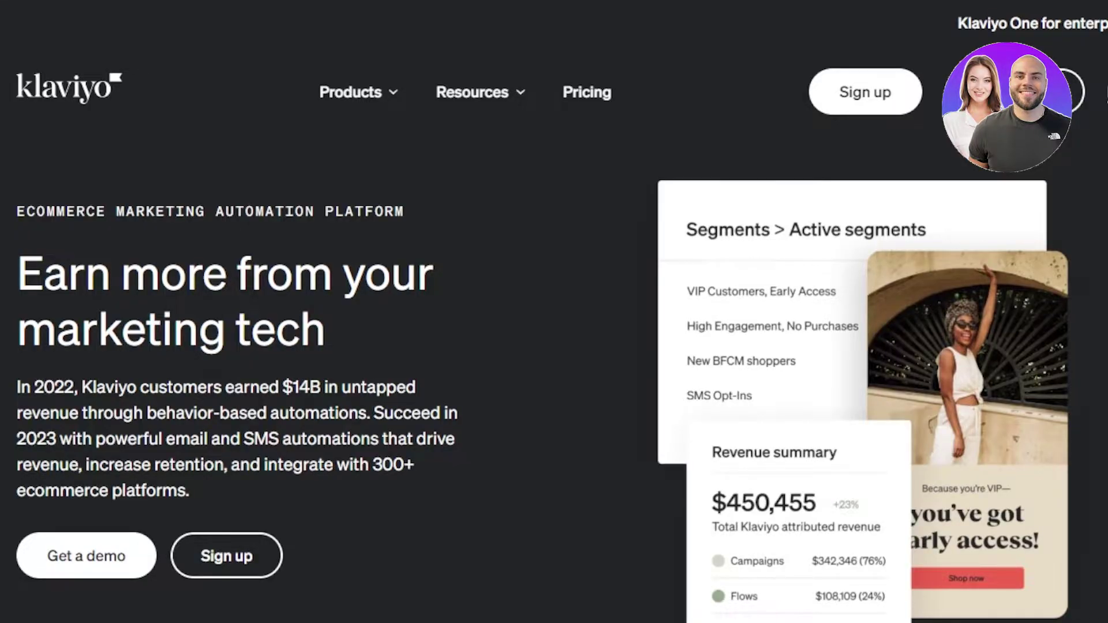
- Scroll through the Klaviyo landing page and open the Sign up form
{"action": "scroll", "coordinate": [554, 346], "scroll_direction": "down", "scroll_amount": 10}
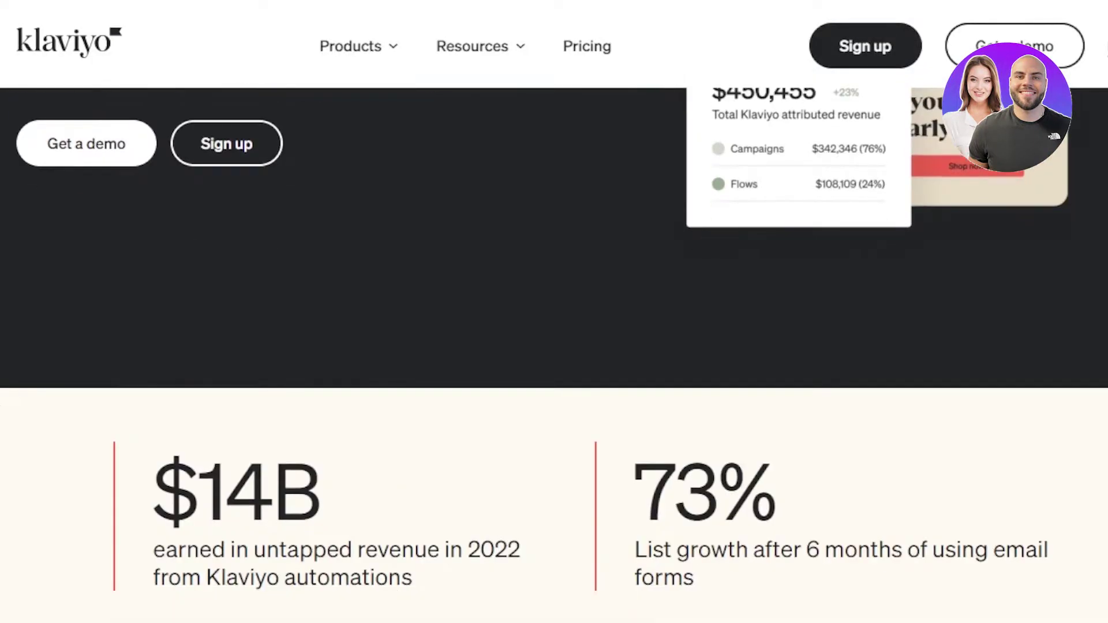
{"action": "scroll", "coordinate": [554, 346], "scroll_direction": "down", "scroll_amount": 15}
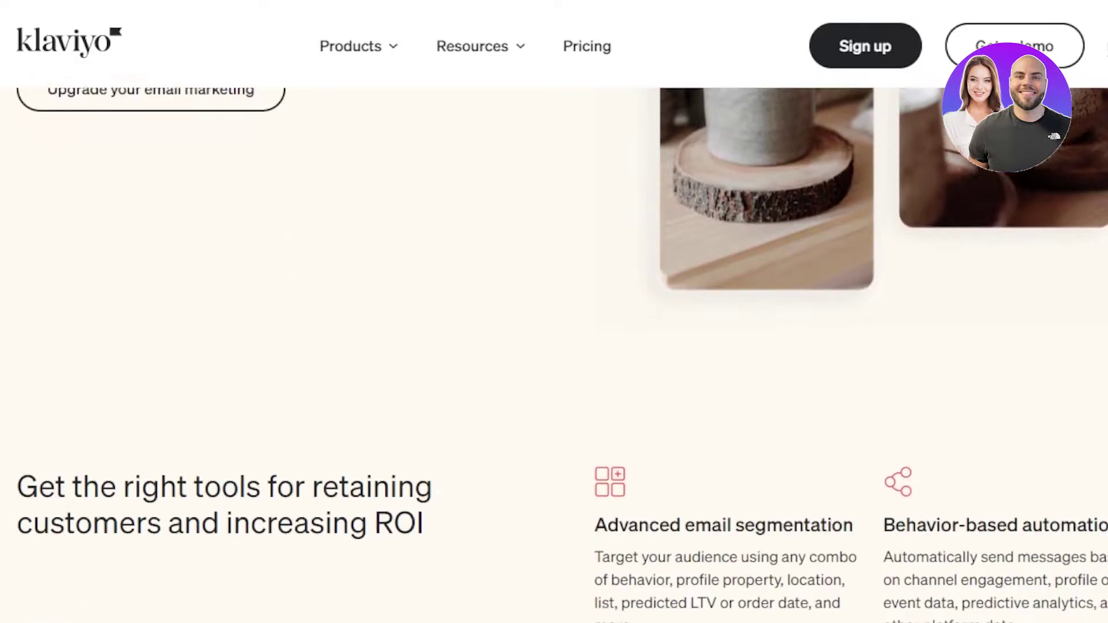
{"action": "scroll", "coordinate": [554, 346], "scroll_direction": "down", "scroll_amount": 5}
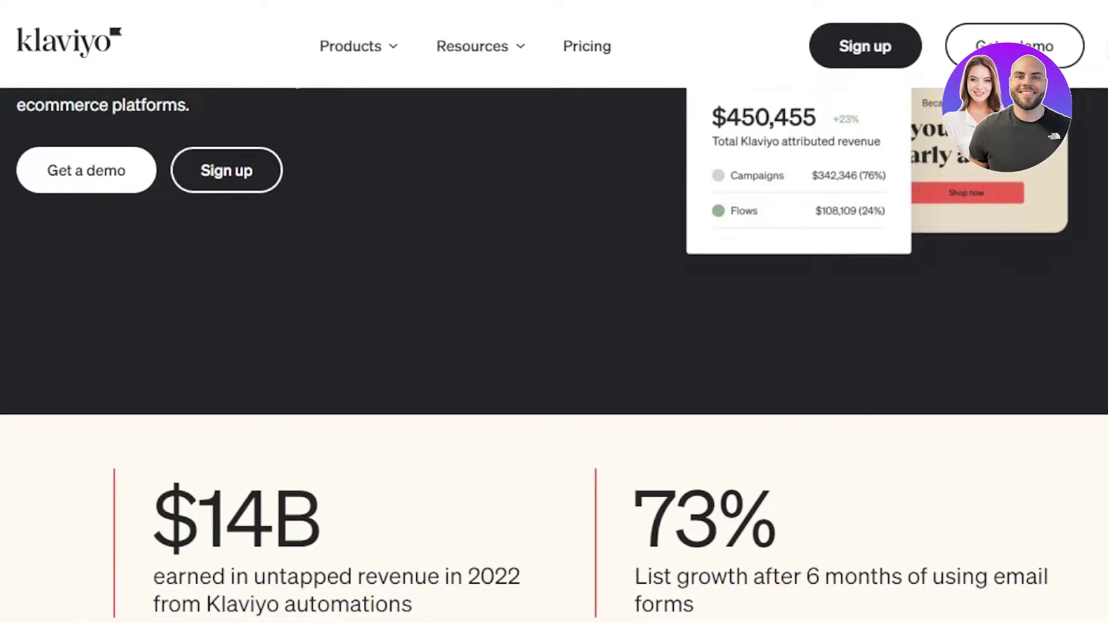
{"action": "scroll", "coordinate": [554, 346], "scroll_direction": "up", "scroll_amount": 6}
{"action": "scroll", "coordinate": [554, 346], "scroll_direction": "down", "scroll_amount": 10}
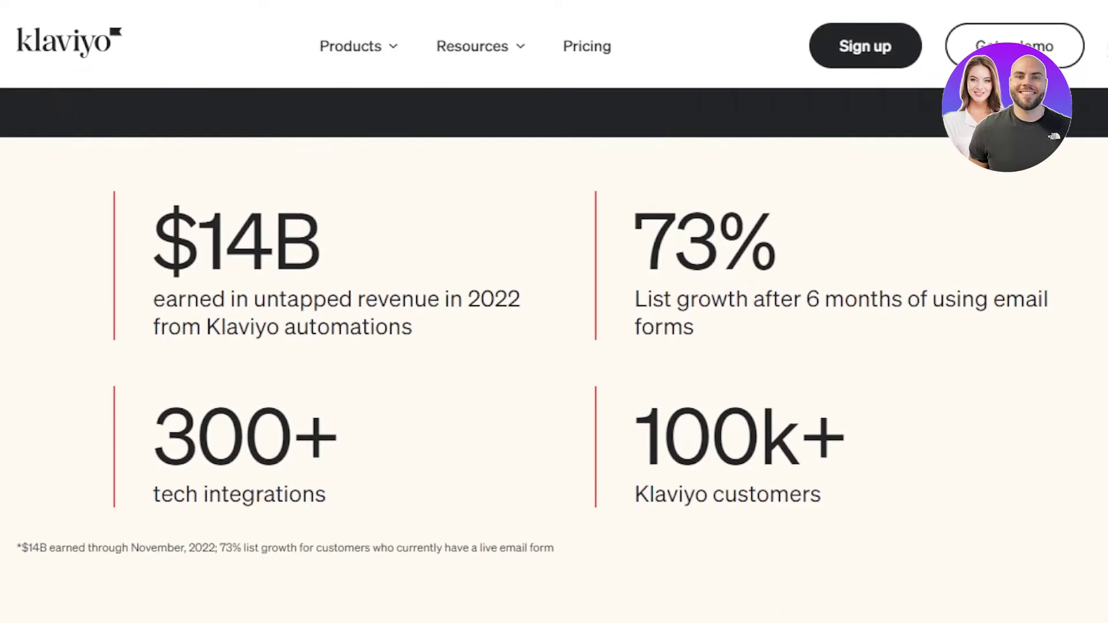
{"action": "scroll", "coordinate": [554, 346], "scroll_direction": "down", "scroll_amount": 10}
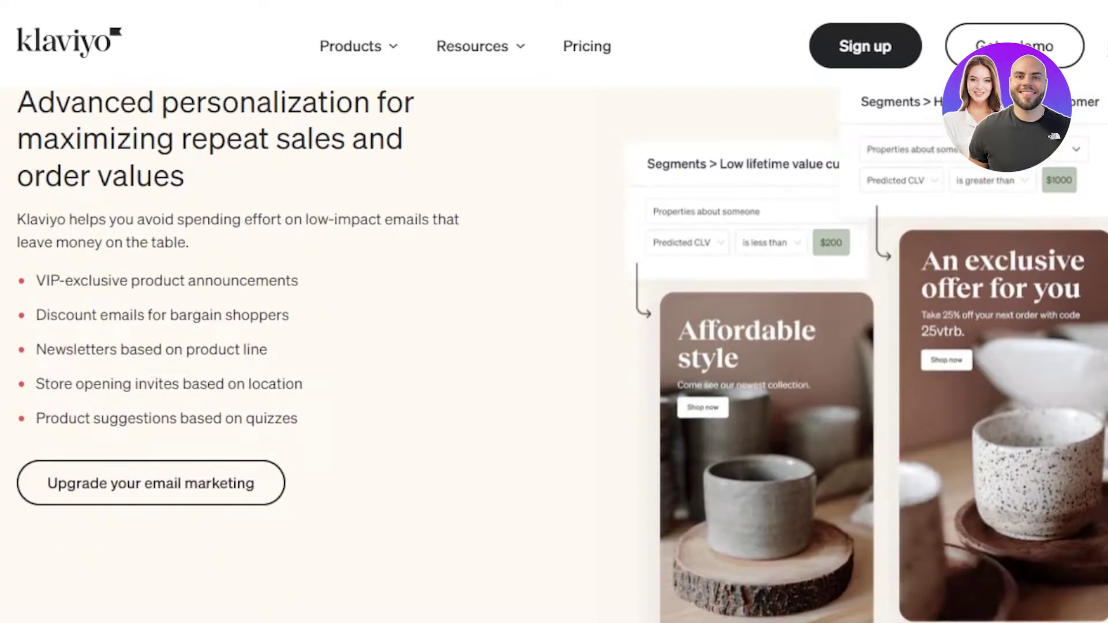
{"action": "scroll", "coordinate": [554, 346], "scroll_direction": "down", "scroll_amount": 4}
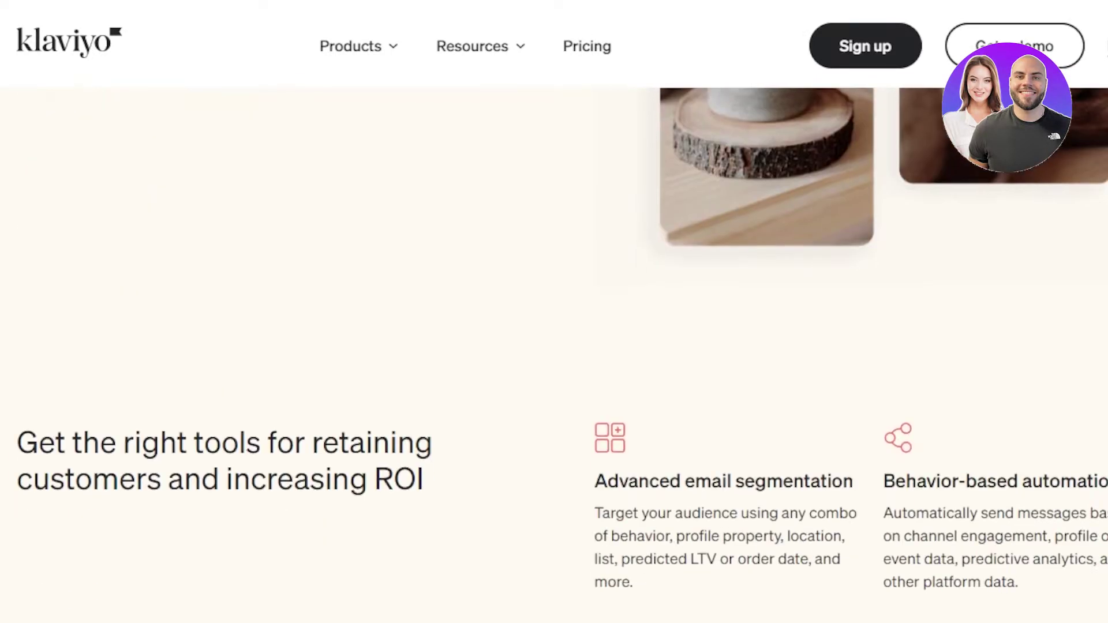
{"action": "scroll", "coordinate": [554, 346], "scroll_direction": "down", "scroll_amount": 9}
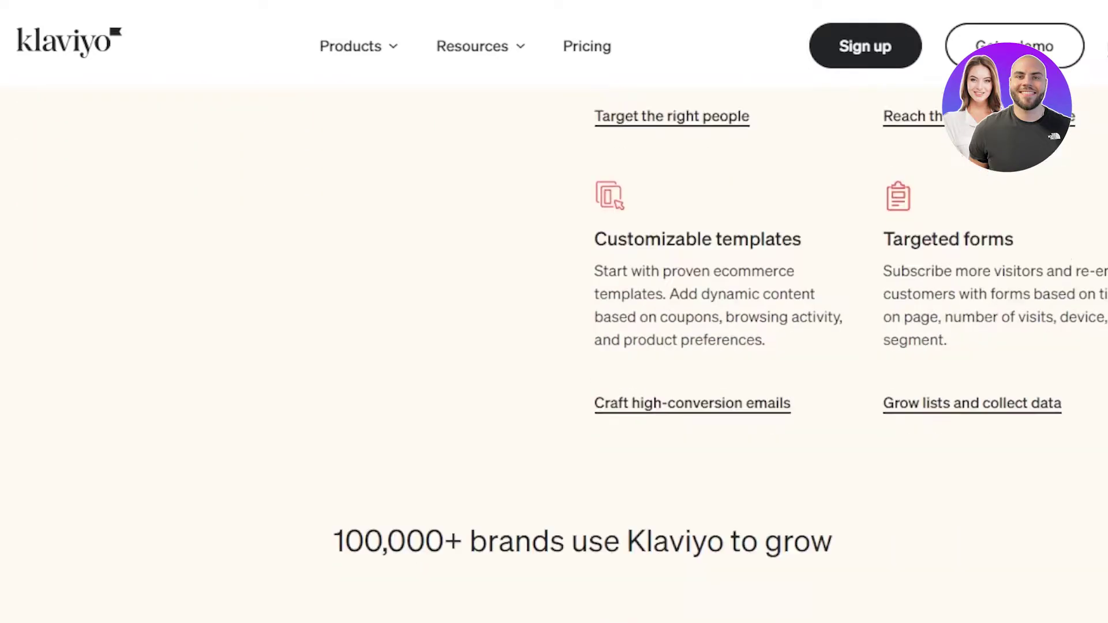
{"action": "scroll", "coordinate": [554, 346], "scroll_direction": "up", "scroll_amount": 1}
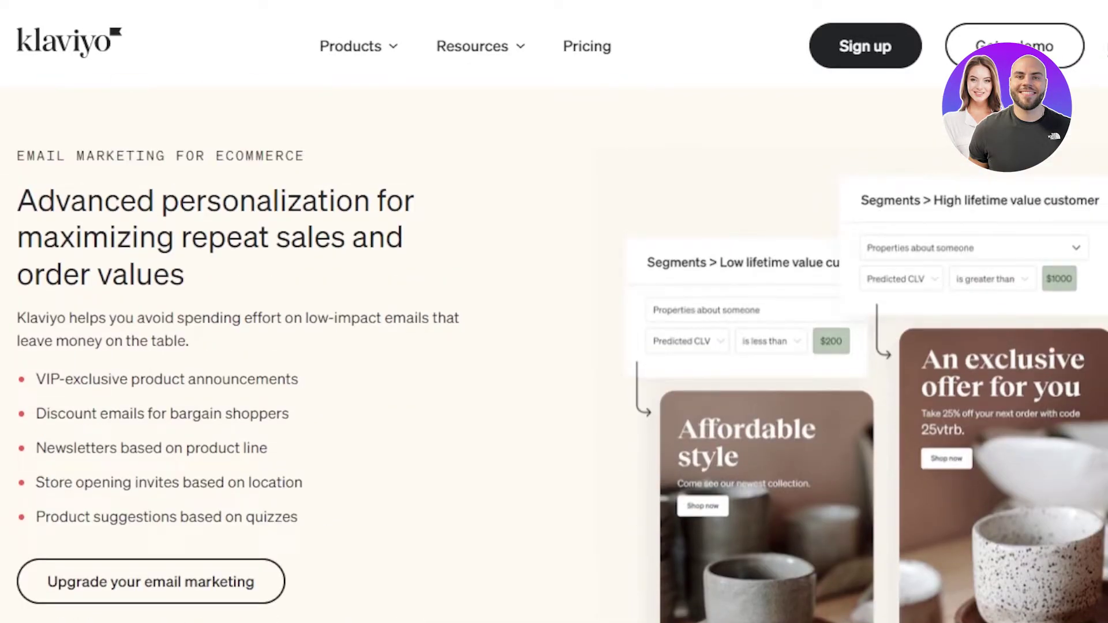
{"action": "scroll", "coordinate": [554, 346], "scroll_direction": "up", "scroll_amount": 10}
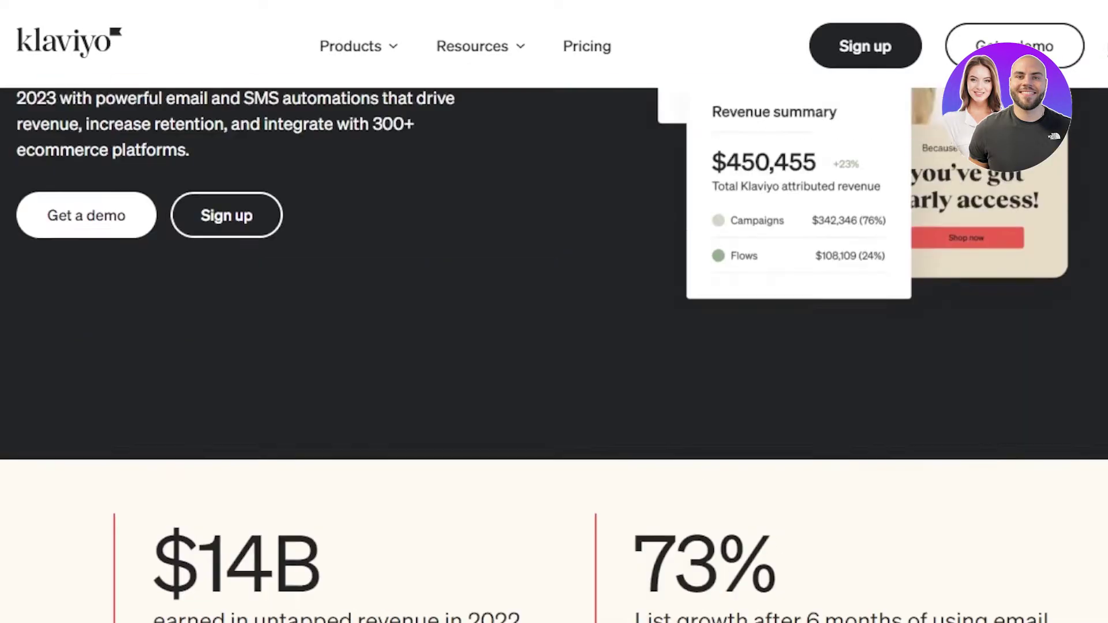
{"action": "scroll", "coordinate": [554, 346], "scroll_direction": "up", "scroll_amount": 1}
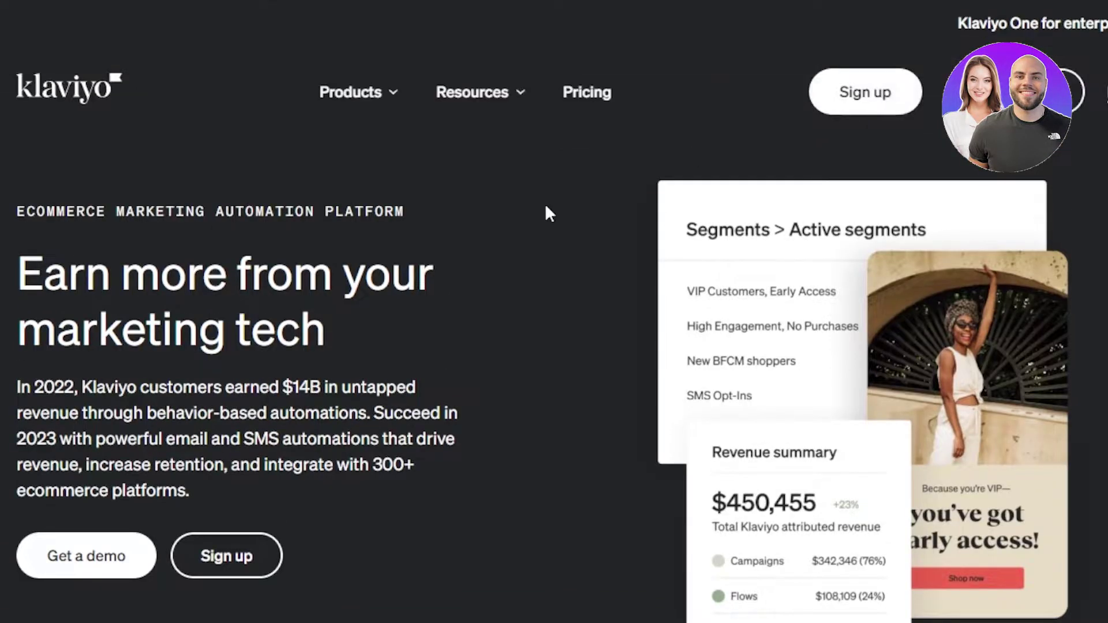
{"action": "left_click", "coordinate": [852, 97]}
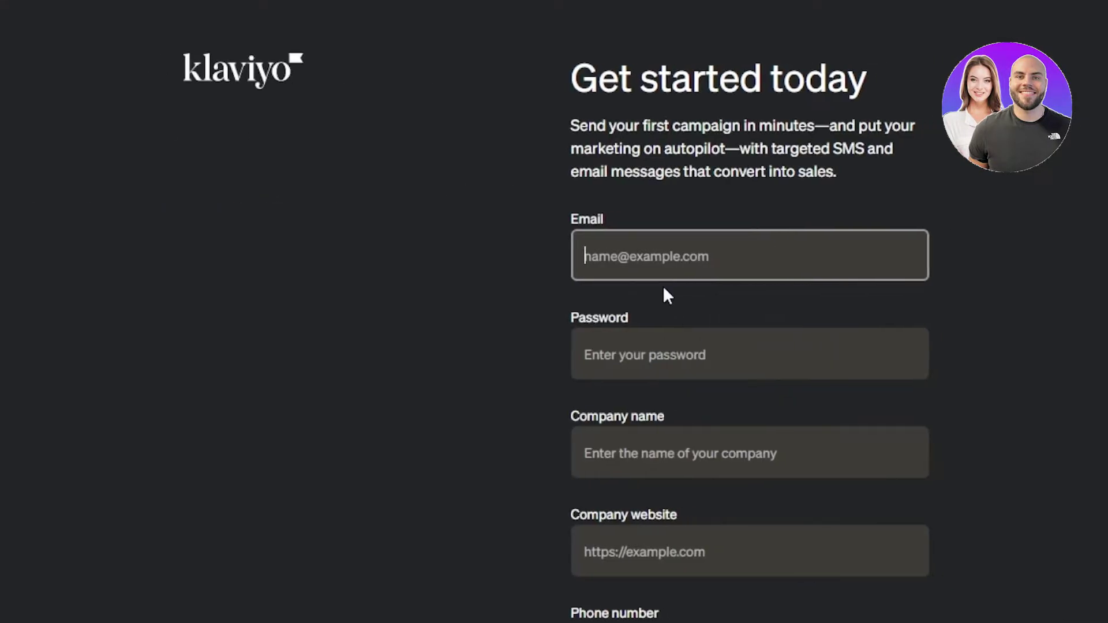
- Look over the usage options on the sign-up form and submit it with Create account
{"action": "scroll", "coordinate": [738, 97], "scroll_direction": "down", "scroll_amount": 3}
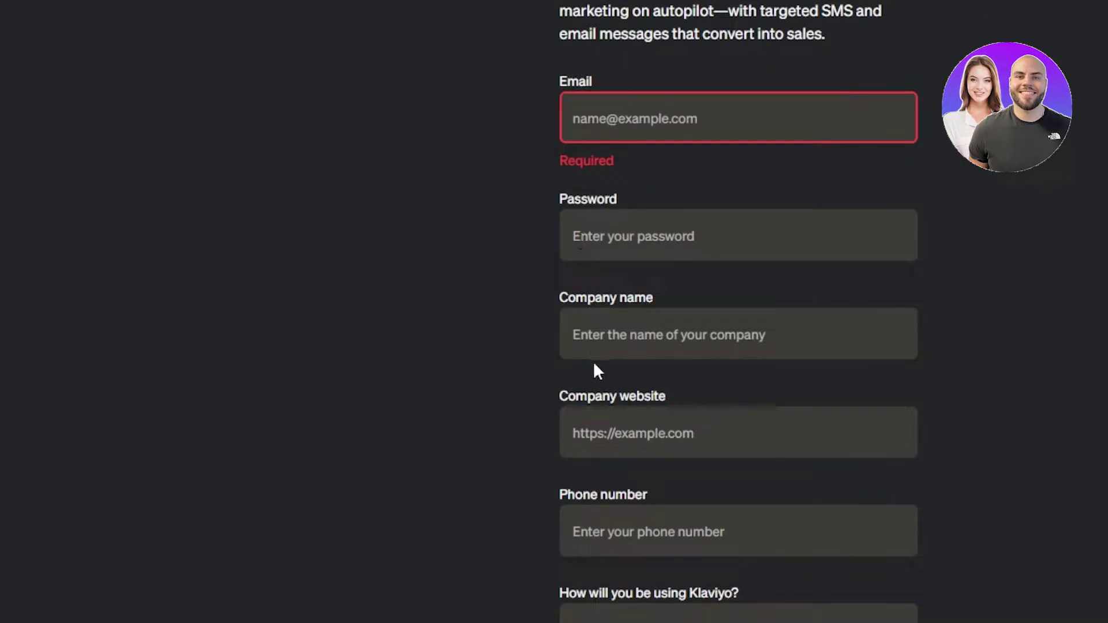
{"action": "scroll", "coordinate": [737, 311], "scroll_direction": "down", "scroll_amount": 4}
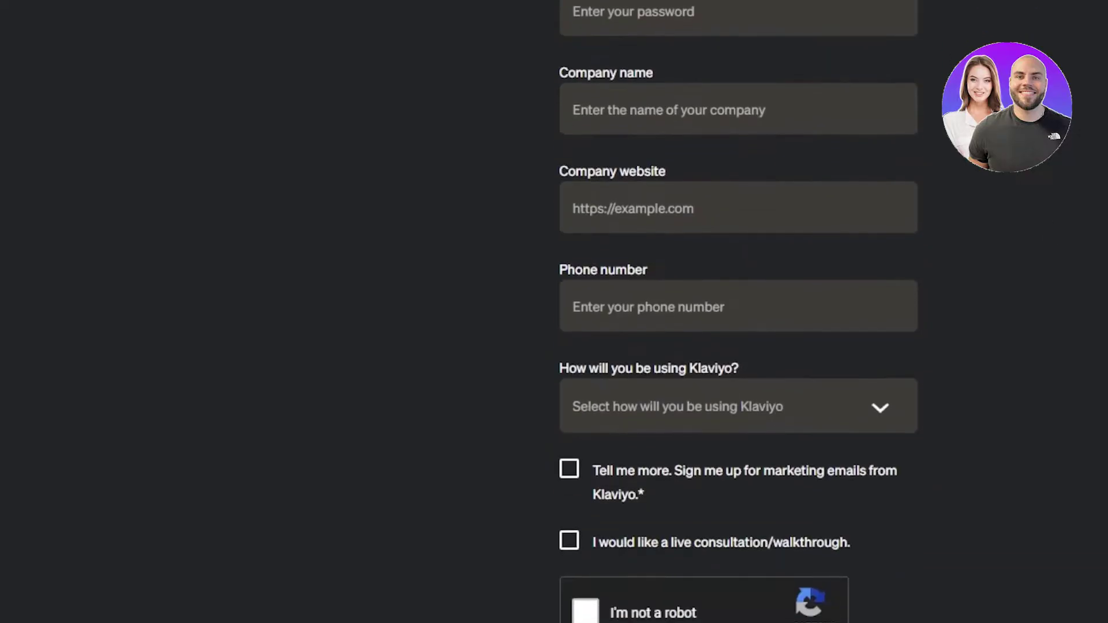
{"action": "left_click", "coordinate": [713, 413]}
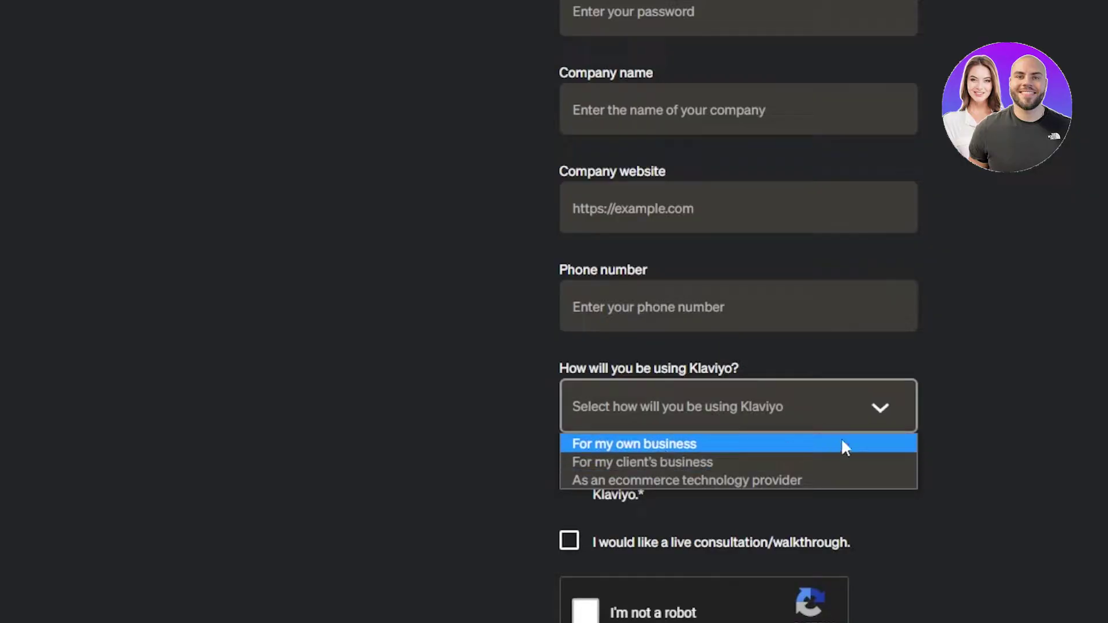
{"action": "left_click", "coordinate": [1089, 355]}
{"action": "left_click_drag", "start_coordinate": [1088, 356], "coordinate": [559, 369]}
{"action": "scroll", "coordinate": [685, 388], "scroll_direction": "down", "scroll_amount": 3}
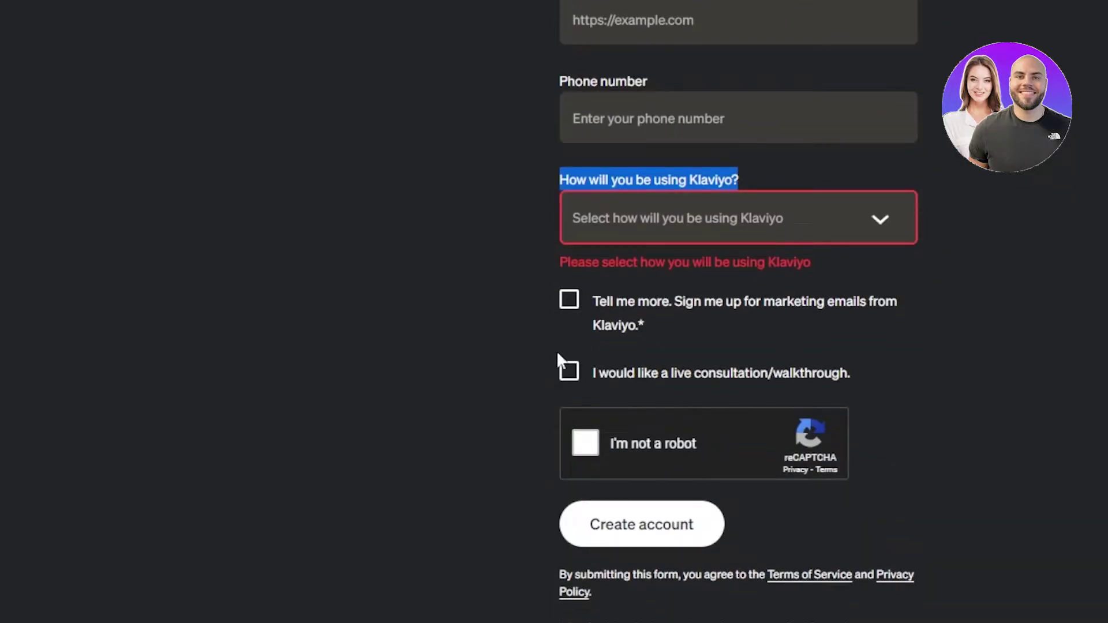
{"action": "left_click", "coordinate": [707, 527]}
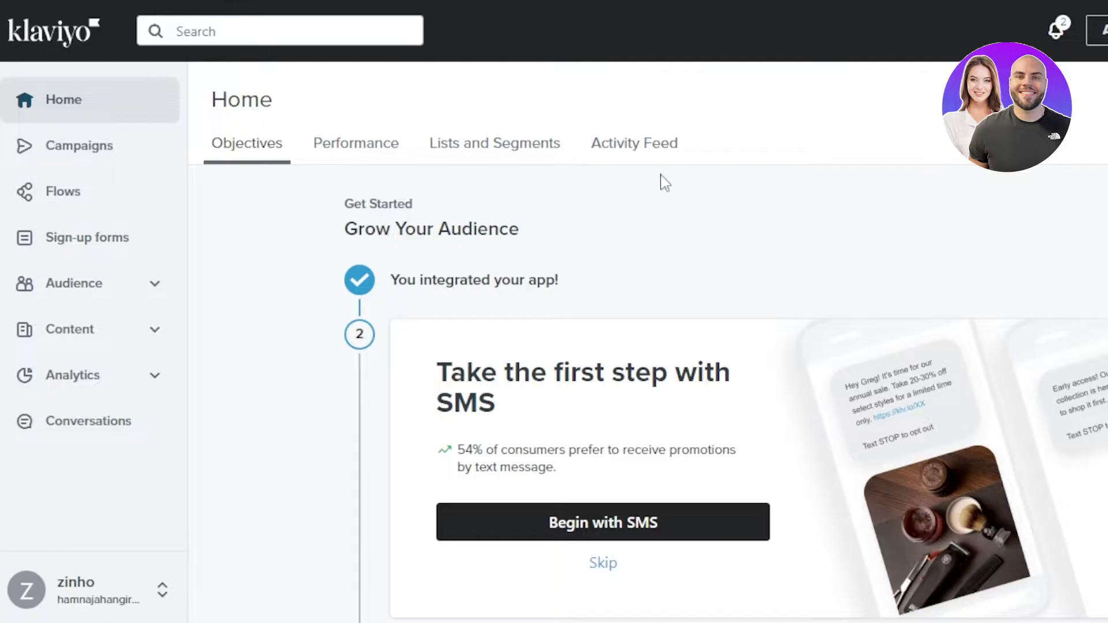
- Go from the Home dashboard to the Campaigns list, clearing an accidental page-wide selection
{"action": "left_click", "coordinate": [119, 152]}
{"action": "key", "text": "ctrl+a"}
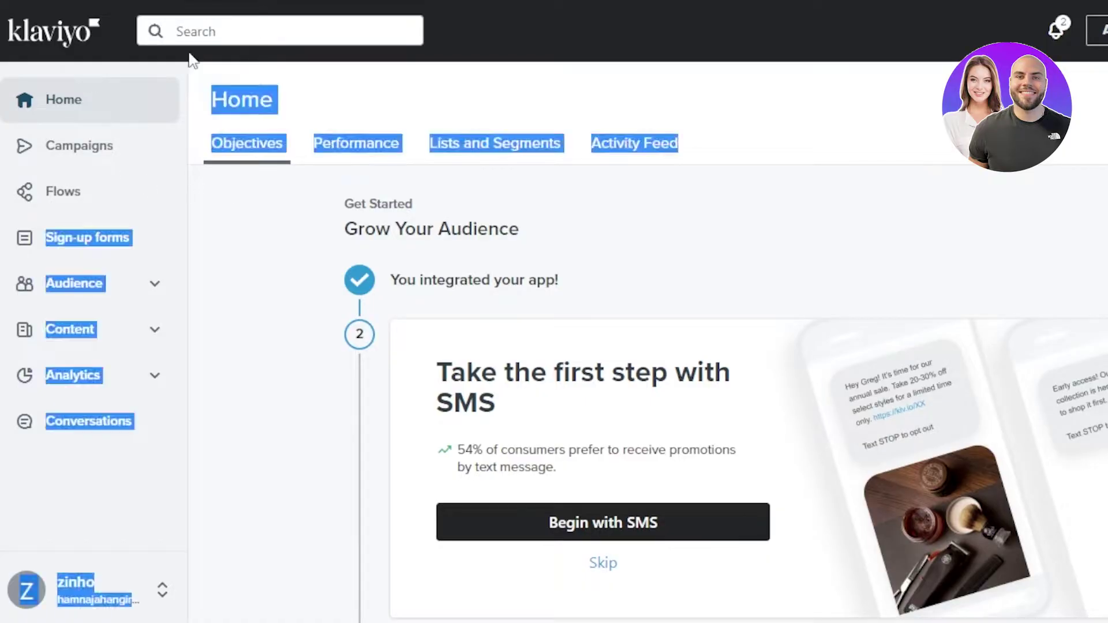
{"action": "left_click", "coordinate": [226, 89]}
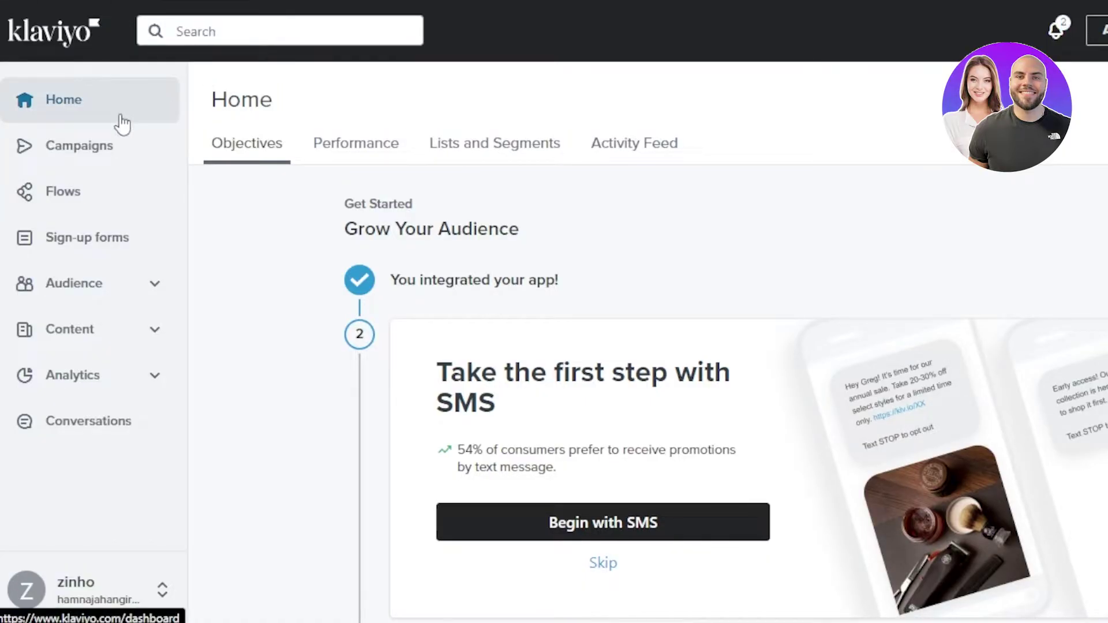
{"action": "left_click", "coordinate": [50, 164]}
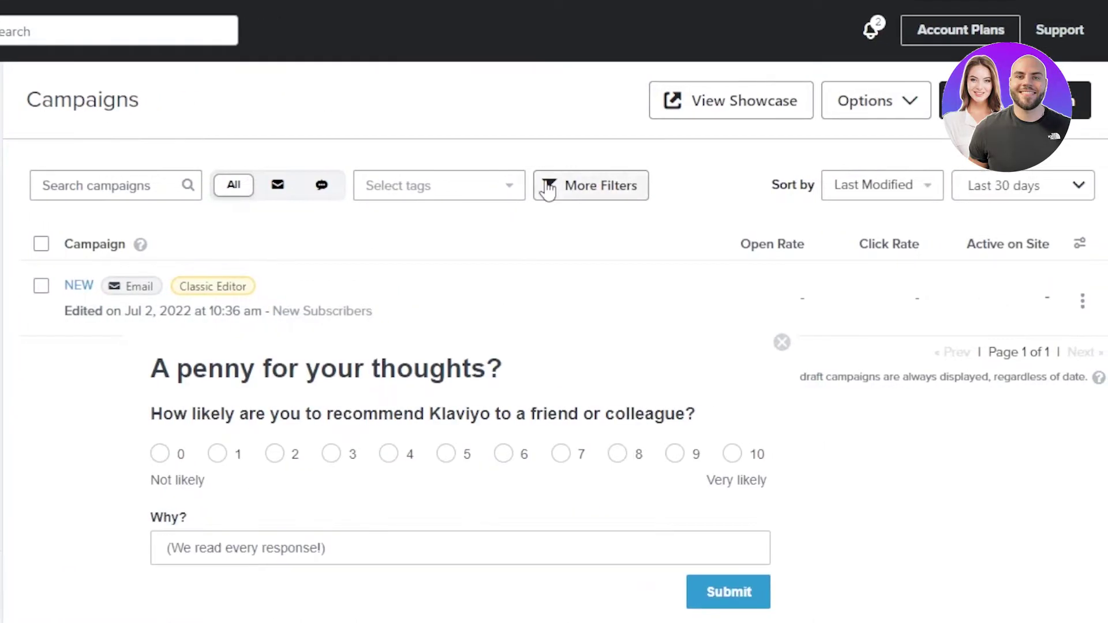
- Create a new Email campaign, dismissing the feedback survey popup
{"action": "left_click", "coordinate": [1016, 100]}
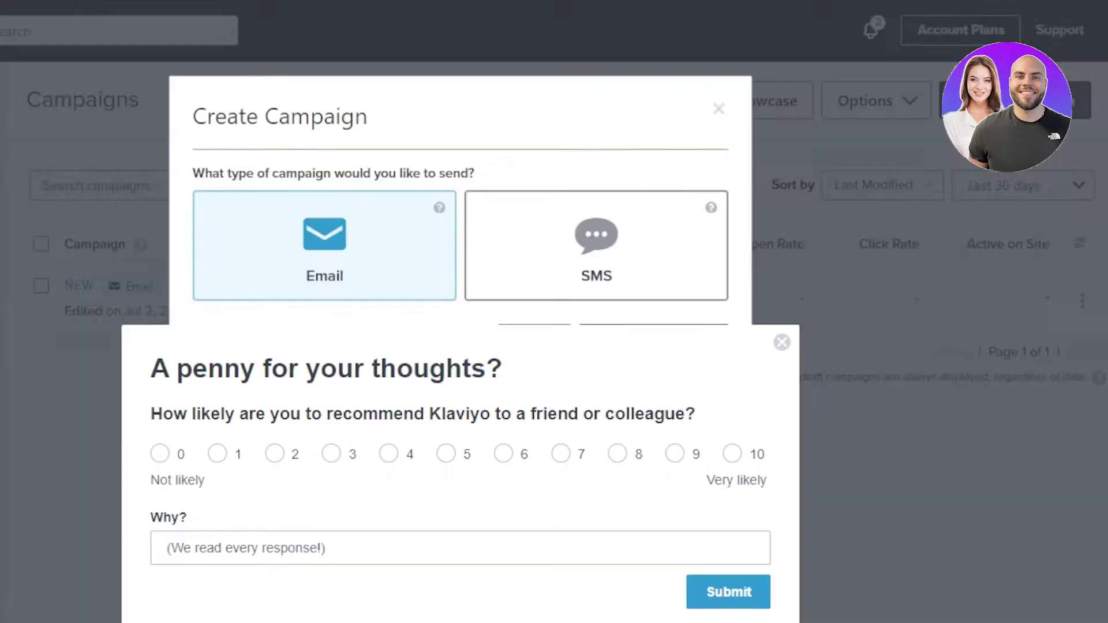
{"action": "left_click", "coordinate": [781, 344]}
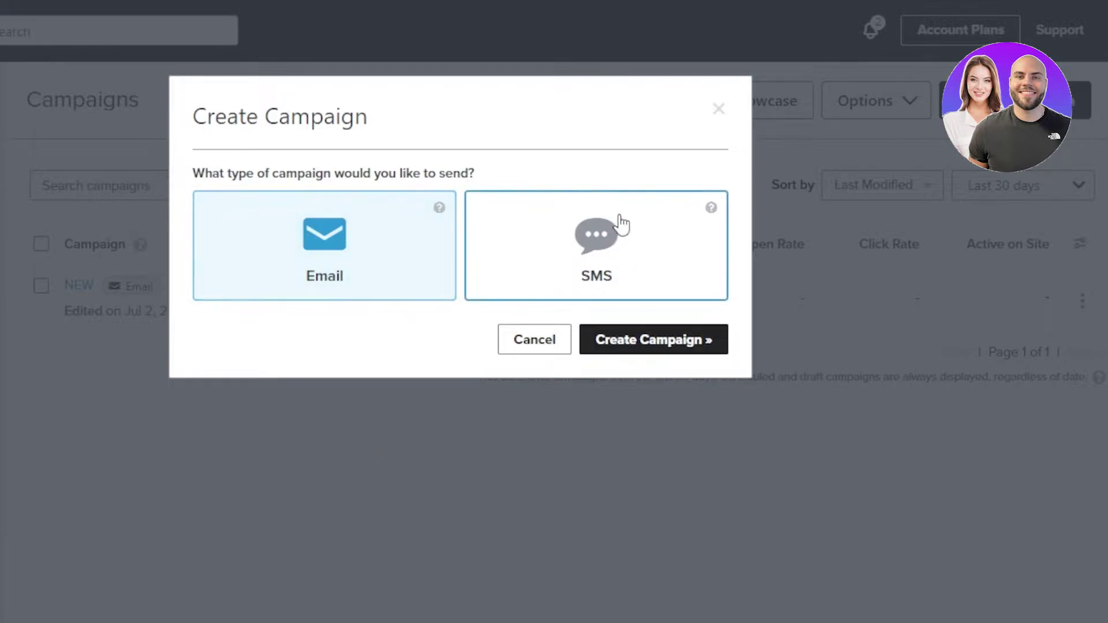
{"action": "left_click", "coordinate": [646, 346]}
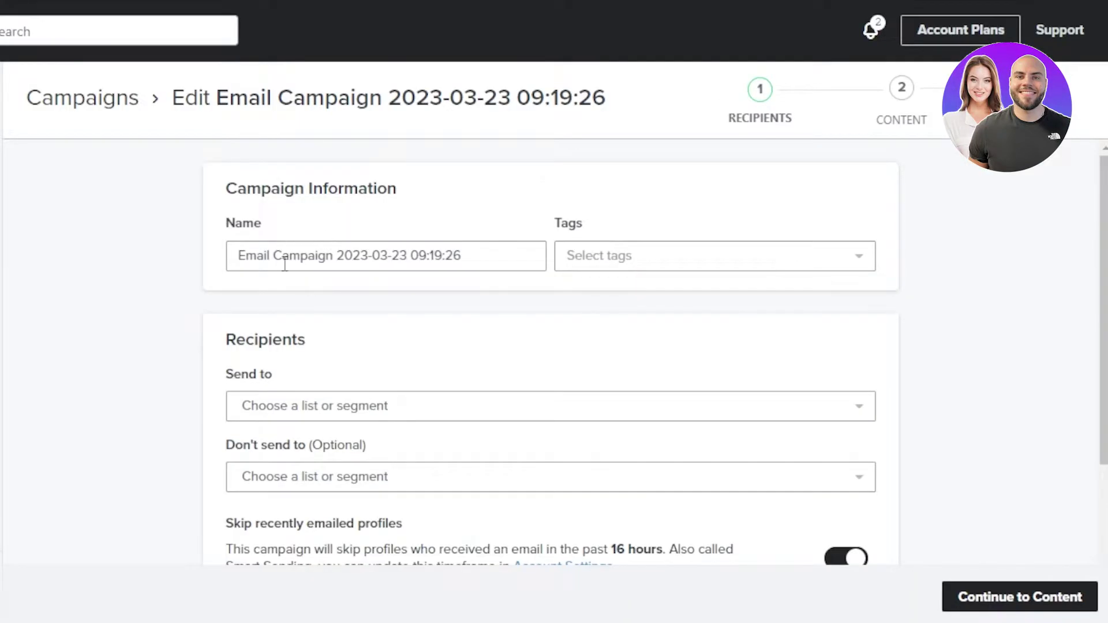
- Rename the campaign to 'new test'
{"action": "left_click", "coordinate": [478, 258]}
{"action": "key", "text": "BackSpace"}
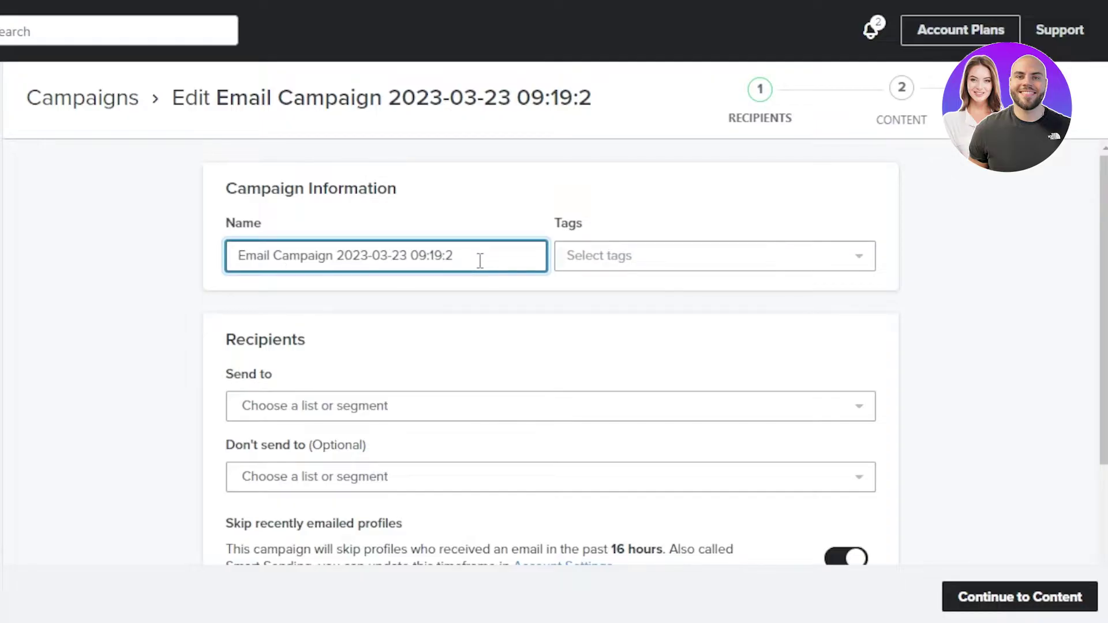
{"action": "key", "text": "BackSpace"}
{"action": "key", "text": "BackSpace"}
{"action": "key", "text": "BackSpace"}
{"action": "key", "text": "BackSpace"}
{"action": "key", "text": "BackSpace"}
{"action": "key", "text": "BackSpace"}
{"action": "key", "text": "BackSpace"}
{"action": "key", "text": "BackSpace"}
{"action": "key", "text": "BackSpace"}
{"action": "key", "text": "BackSpace"}
{"action": "key", "text": "BackSpace"}
{"action": "key", "text": "BackSpace"}
{"action": "key", "text": "BackSpace"}
{"action": "key", "text": "BackSpace"}
{"action": "key", "text": "BackSpace"}
{"action": "key", "text": "BackSpace"}
{"action": "key", "text": "BackSpace"}
{"action": "key", "text": "BackSpace"}
{"action": "key", "text": "BackSpace"}
{"action": "key", "text": "BackSpace"}
{"action": "key", "text": "BackSpace"}
{"action": "key", "text": "BackSpace"}
{"action": "key", "text": "BackSpace"}
{"action": "key", "text": "BackSpace"}
{"action": "key", "text": "BackSpace"}
{"action": "key", "text": "BackSpace"}
{"action": "key", "text": "BackSpace"}
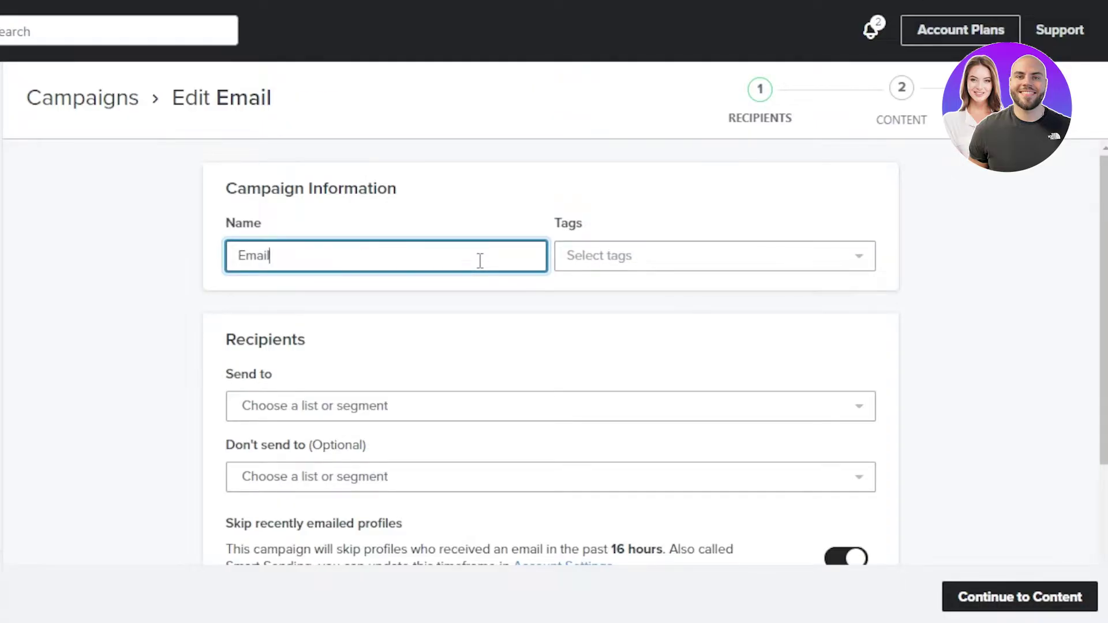
{"action": "type", "text": "new test"}
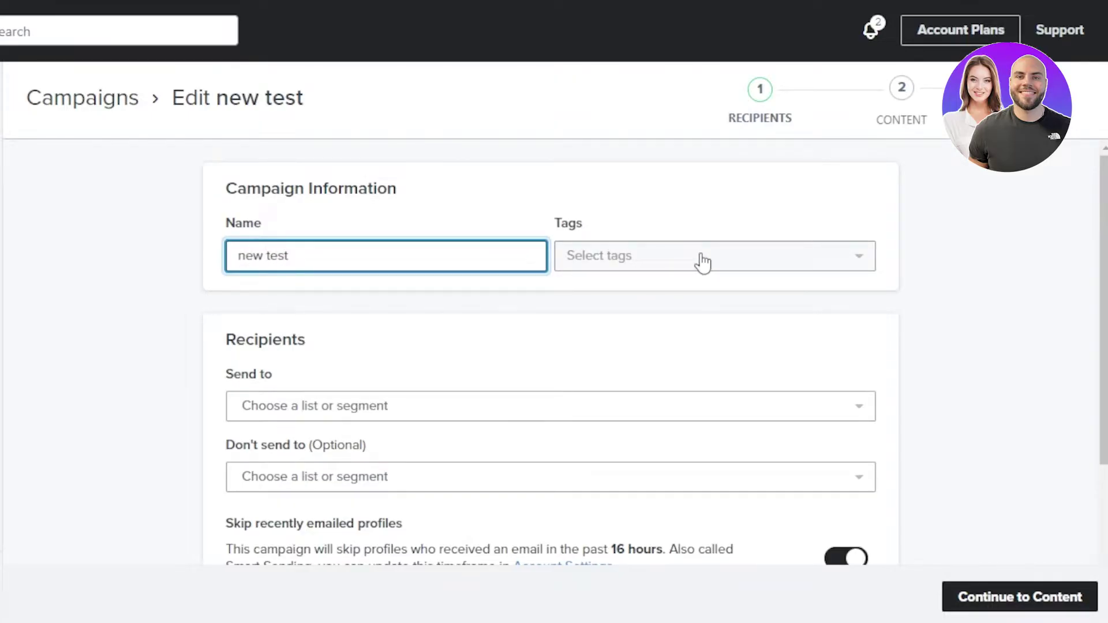
{"action": "scroll", "coordinate": [1084, 320], "scroll_direction": "down", "scroll_amount": 3}
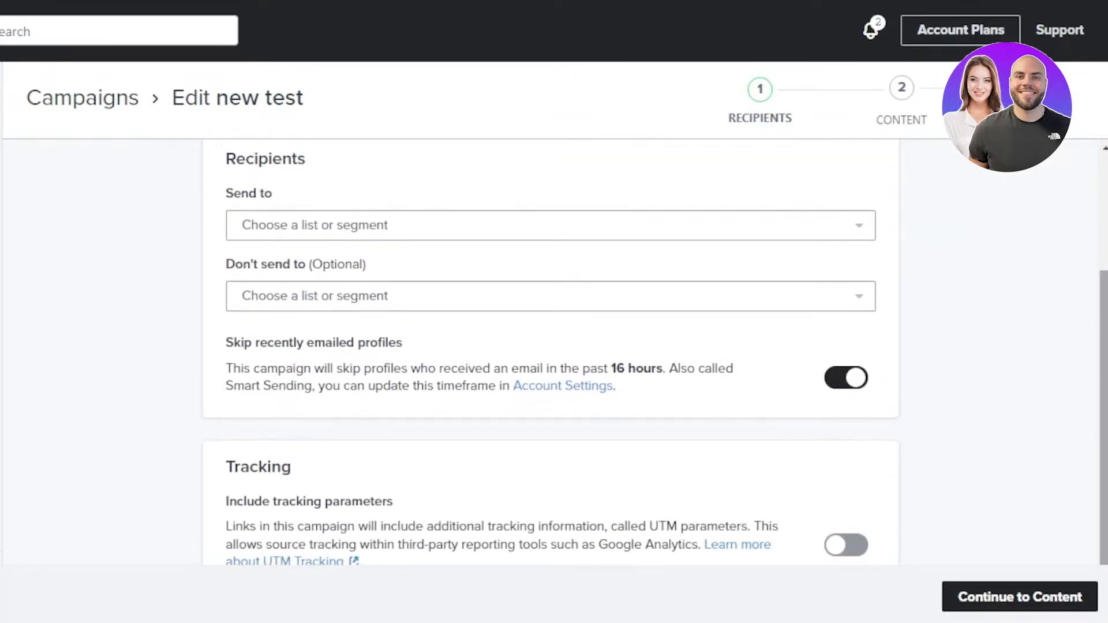
{"action": "scroll", "coordinate": [551, 352], "scroll_direction": "up", "scroll_amount": 2}
{"action": "scroll", "coordinate": [551, 352], "scroll_direction": "down", "scroll_amount": 2}
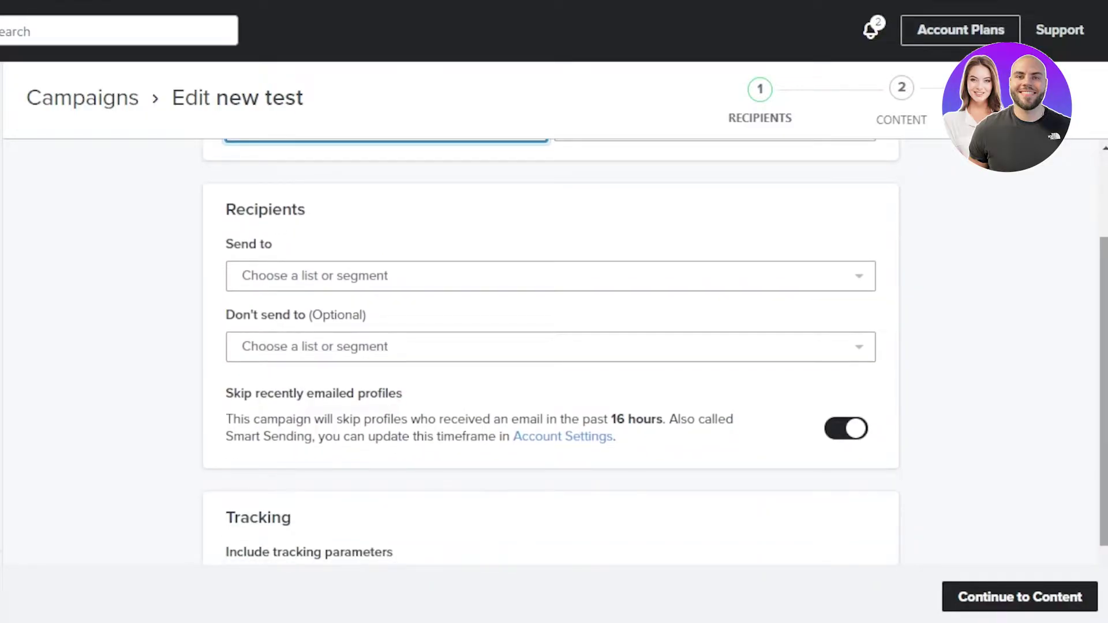
{"action": "left_click", "coordinate": [390, 288]}
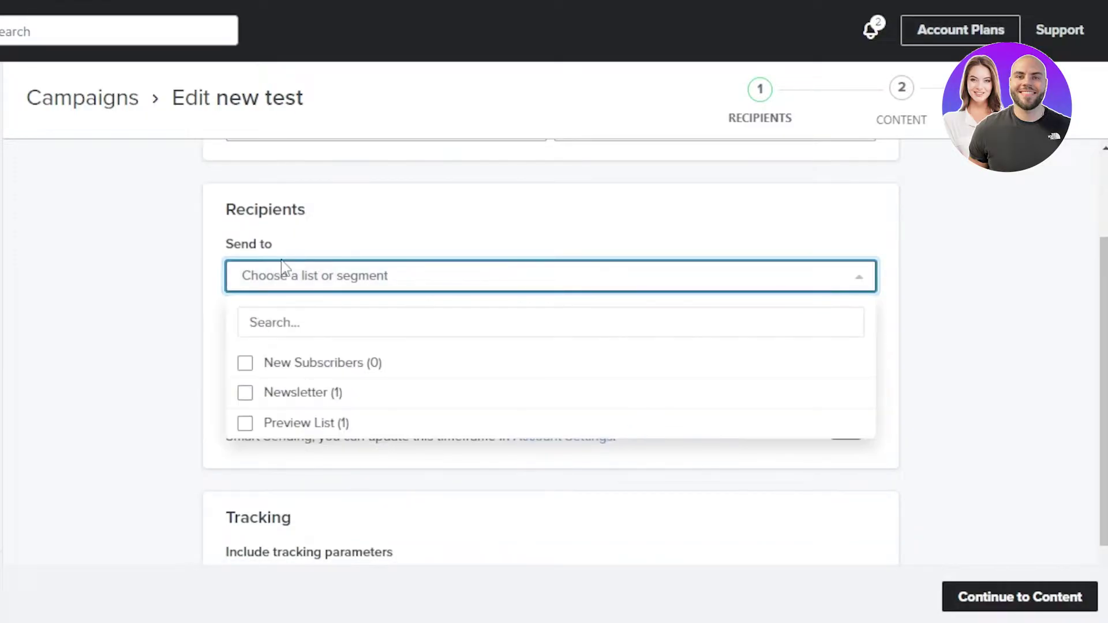
{"action": "left_click", "coordinate": [244, 394]}
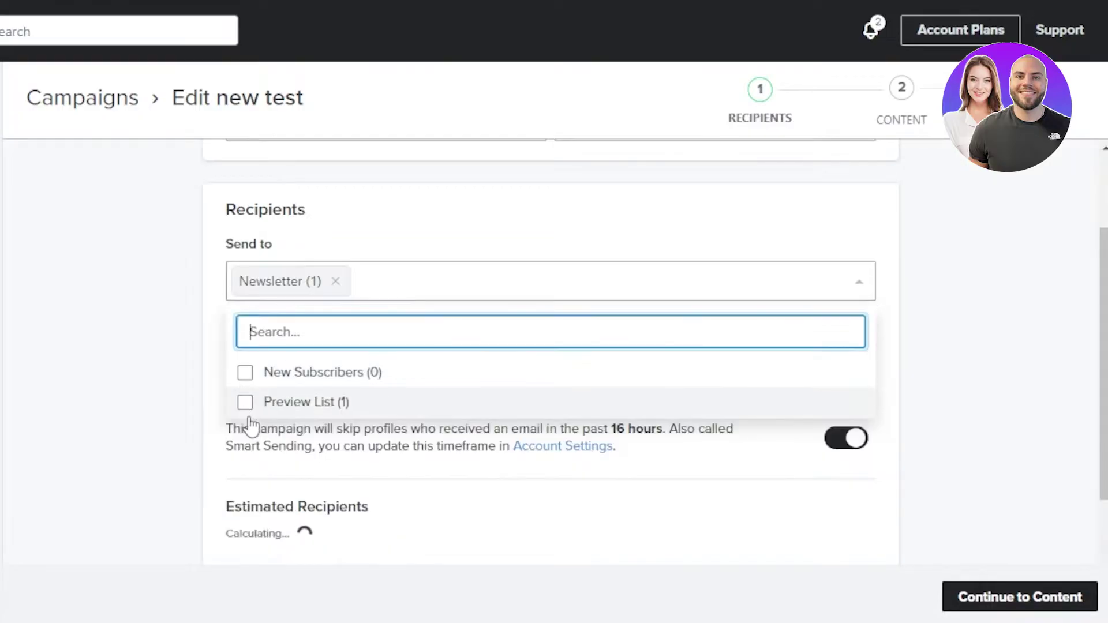
{"action": "left_click", "coordinate": [245, 372]}
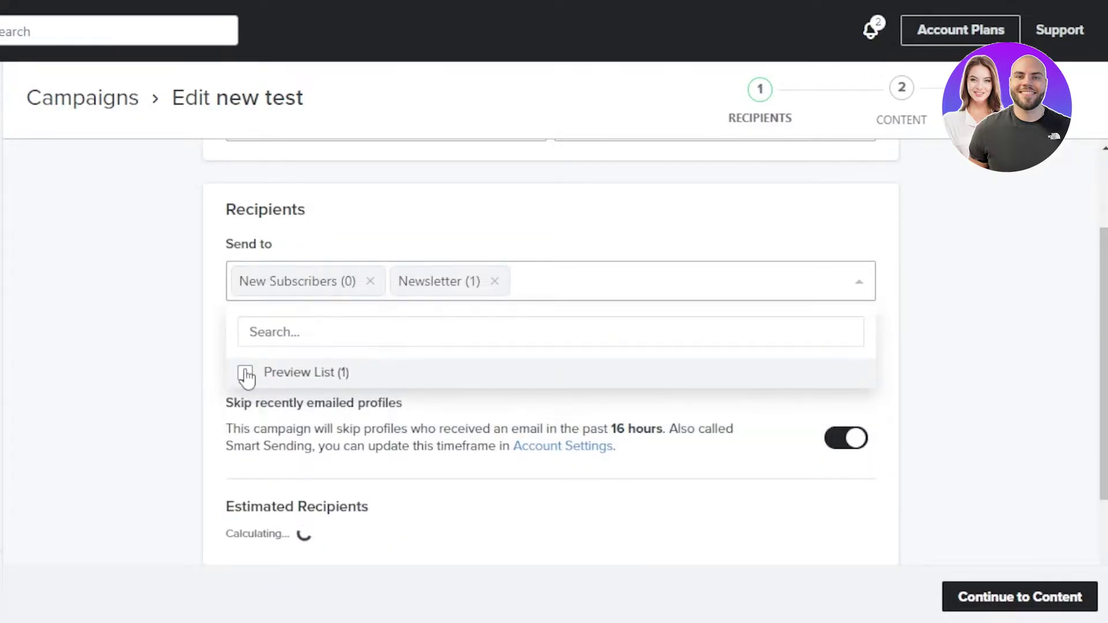
{"action": "left_click", "coordinate": [244, 373]}
{"action": "left_click", "coordinate": [885, 295]}
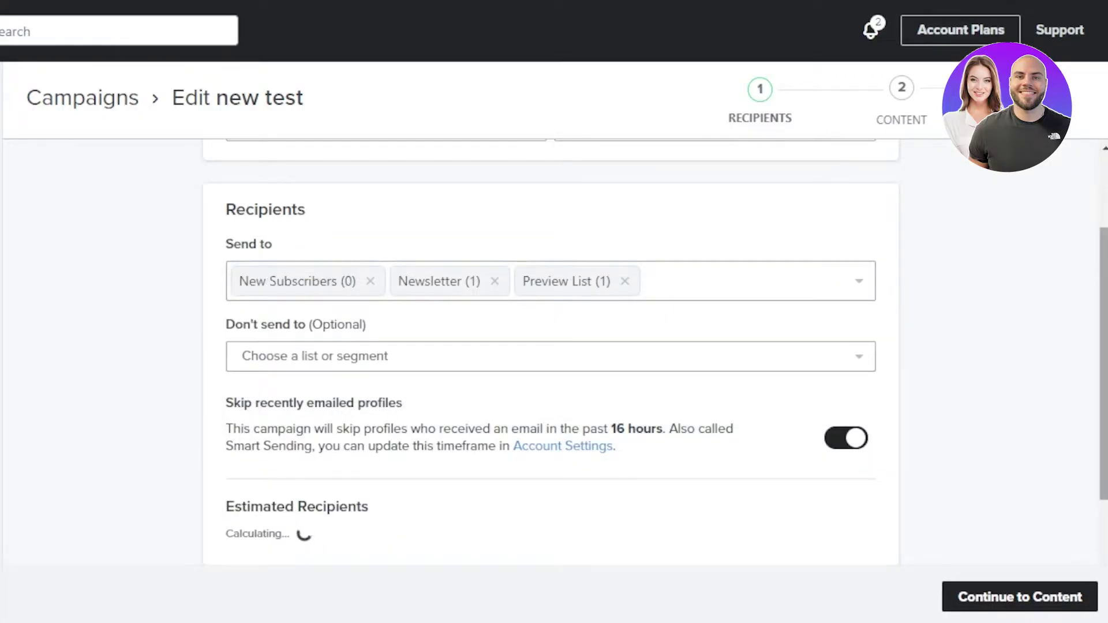
{"action": "scroll", "coordinate": [574, 245], "scroll_direction": "down", "scroll_amount": 2}
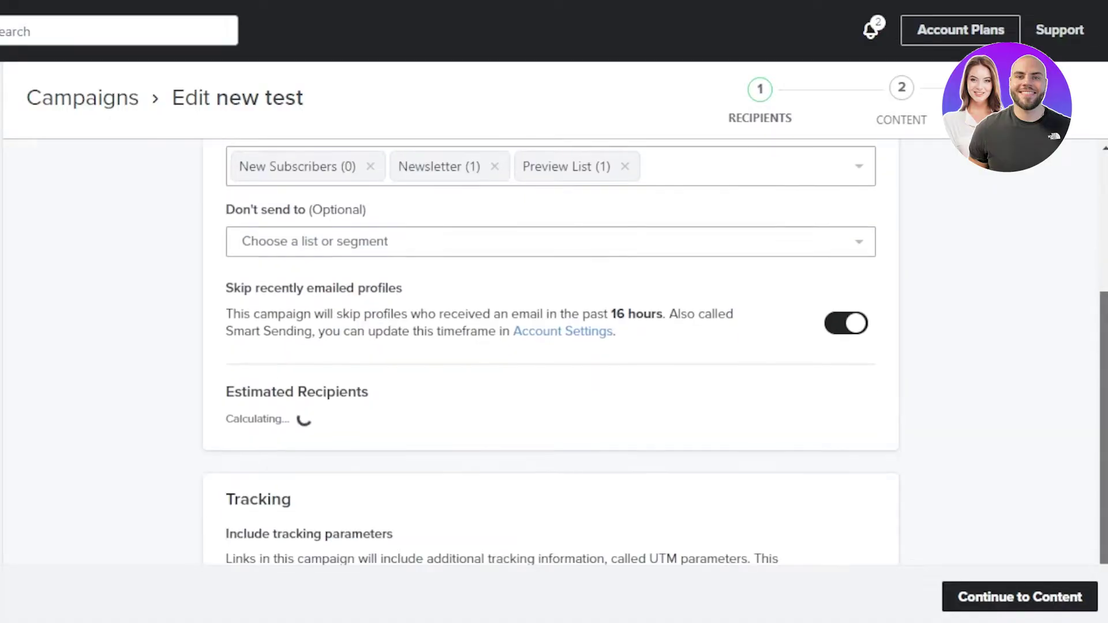
{"action": "left_click", "coordinate": [523, 254]}
{"action": "left_click", "coordinate": [156, 244]}
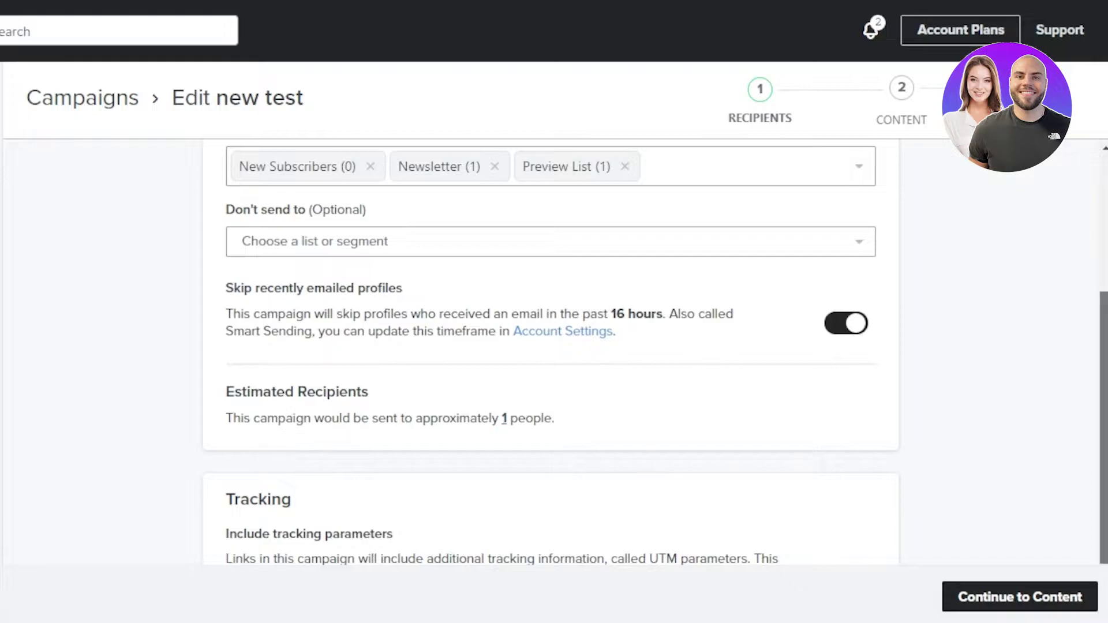
{"action": "scroll", "coordinate": [551, 346], "scroll_direction": "down", "scroll_amount": 2}
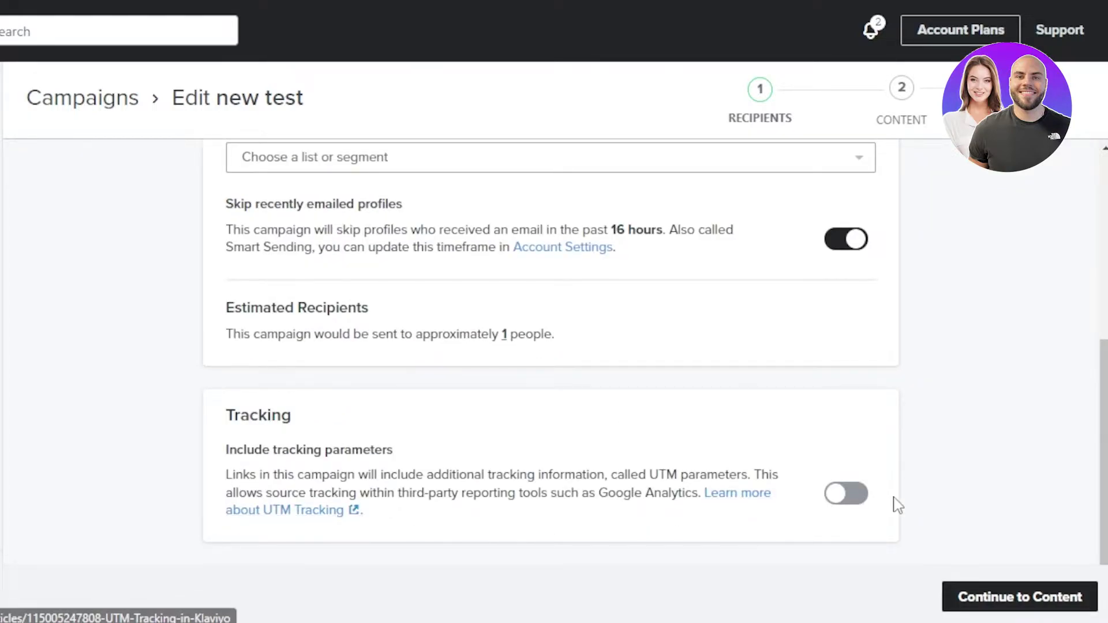
{"action": "scroll", "coordinate": [1024, 544], "scroll_direction": "up", "scroll_amount": 6}
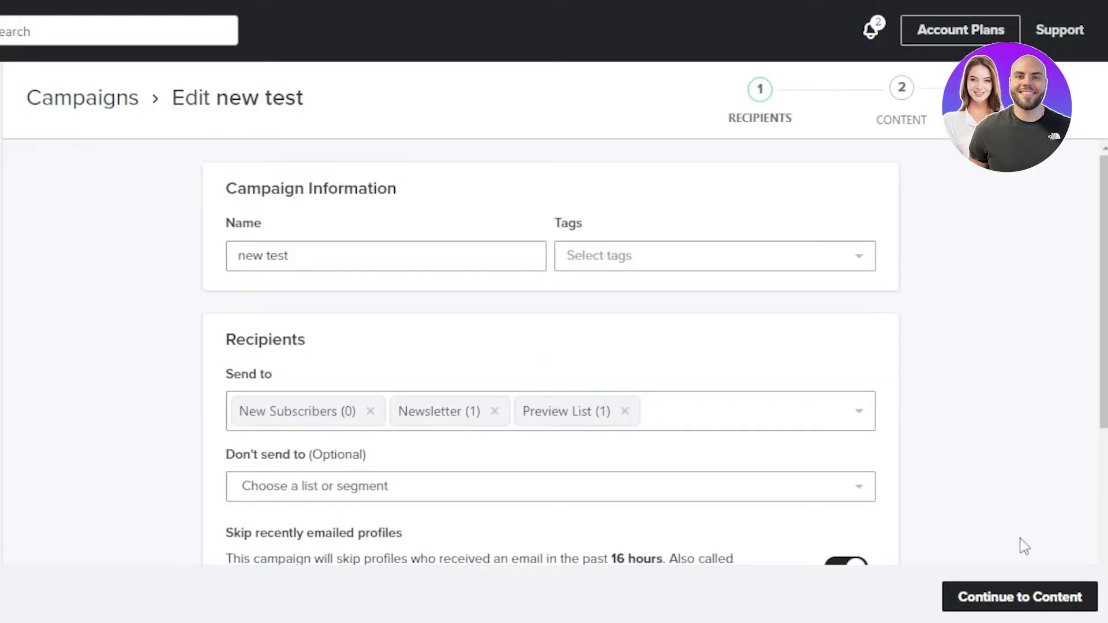
- Go to the Content step and set the subject line to 'new product'
{"action": "left_click", "coordinate": [1019, 598]}
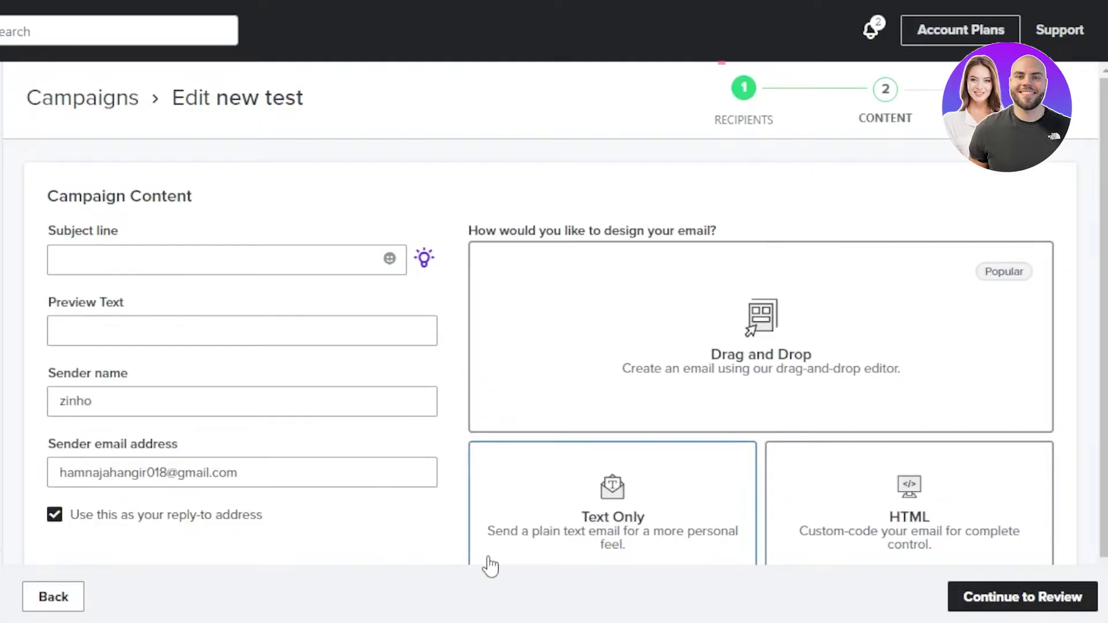
{"action": "scroll", "coordinate": [554, 312], "scroll_direction": "down", "scroll_amount": 1}
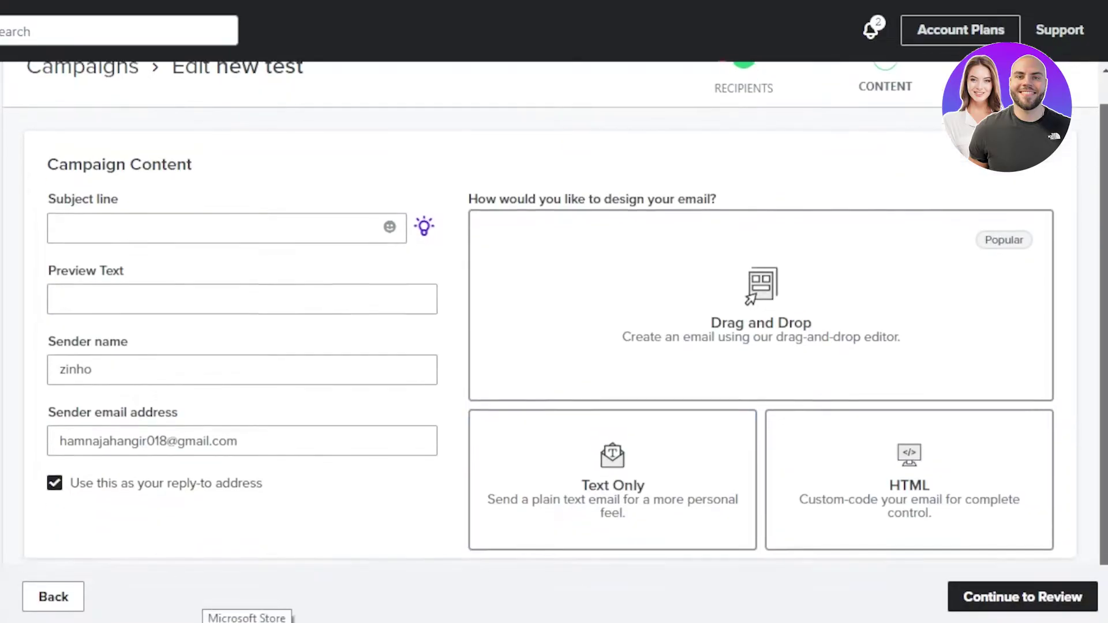
{"action": "left_click", "coordinate": [191, 203]}
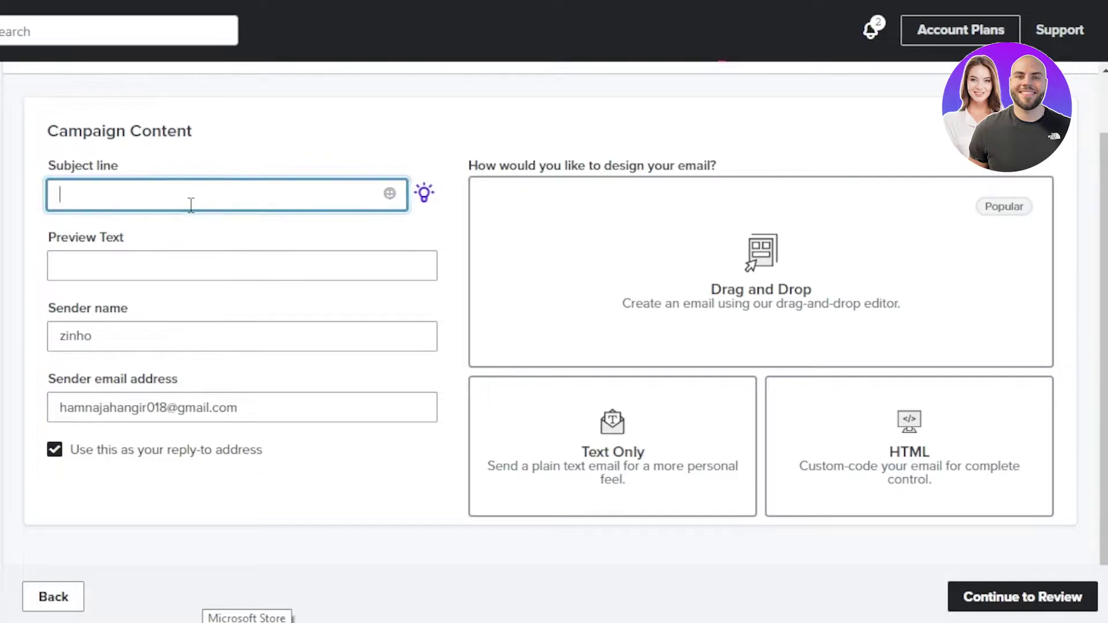
{"action": "left_click", "coordinate": [165, 240]}
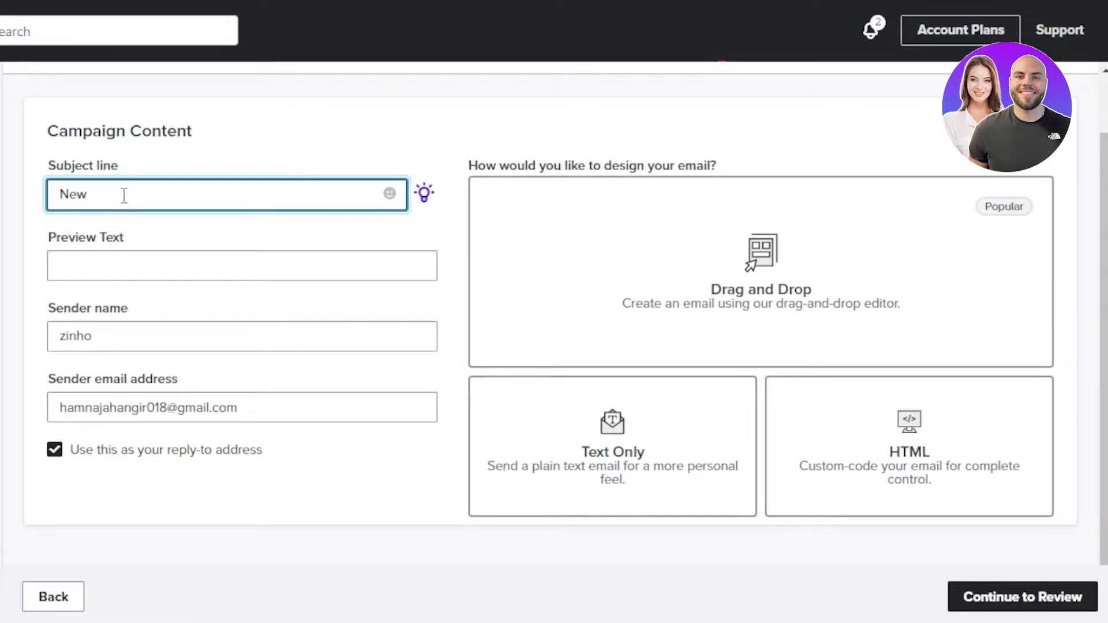
{"action": "key", "text": "BackSpace"}
{"action": "key", "text": "BackSpace"}
{"action": "key", "text": "BackSpace"}
{"action": "key", "text": "BackSpace"}
{"action": "type", "text": "new pro"}
- Accept 'new test email' as the preview text and check the sender name
{"action": "left_click", "coordinate": [112, 261]}
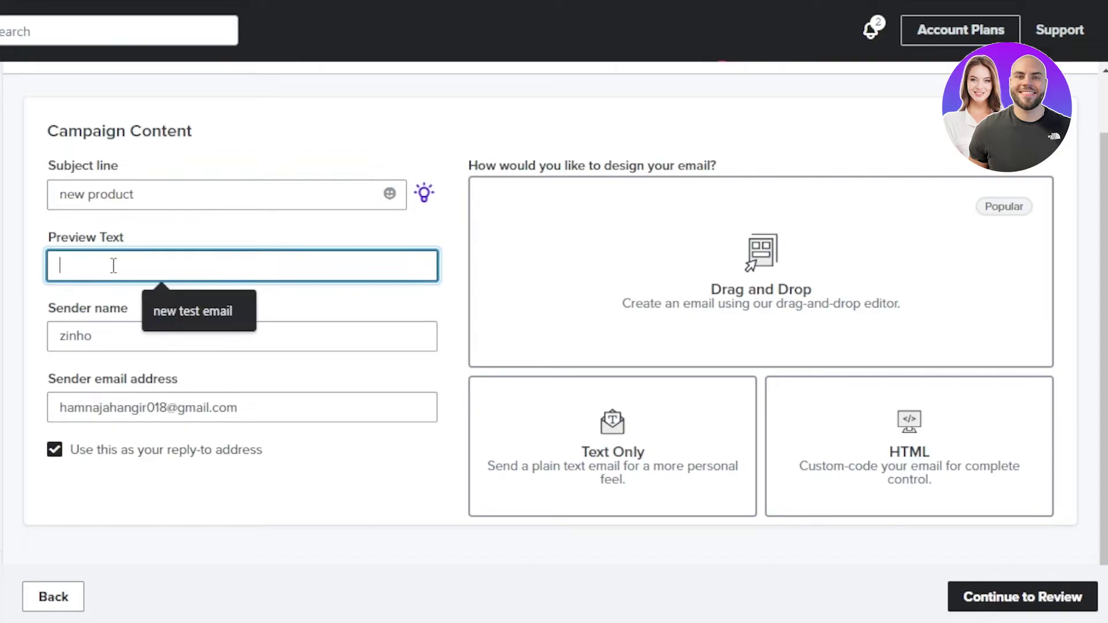
{"action": "key", "text": "Down"}
{"action": "key", "text": "Return"}
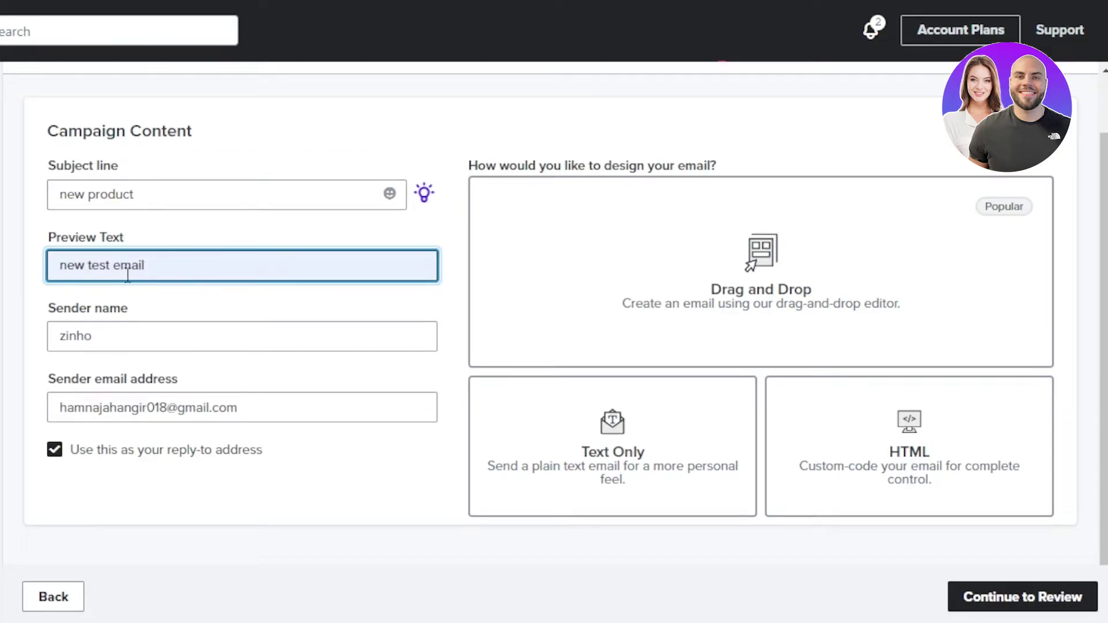
{"action": "left_click", "coordinate": [123, 335]}
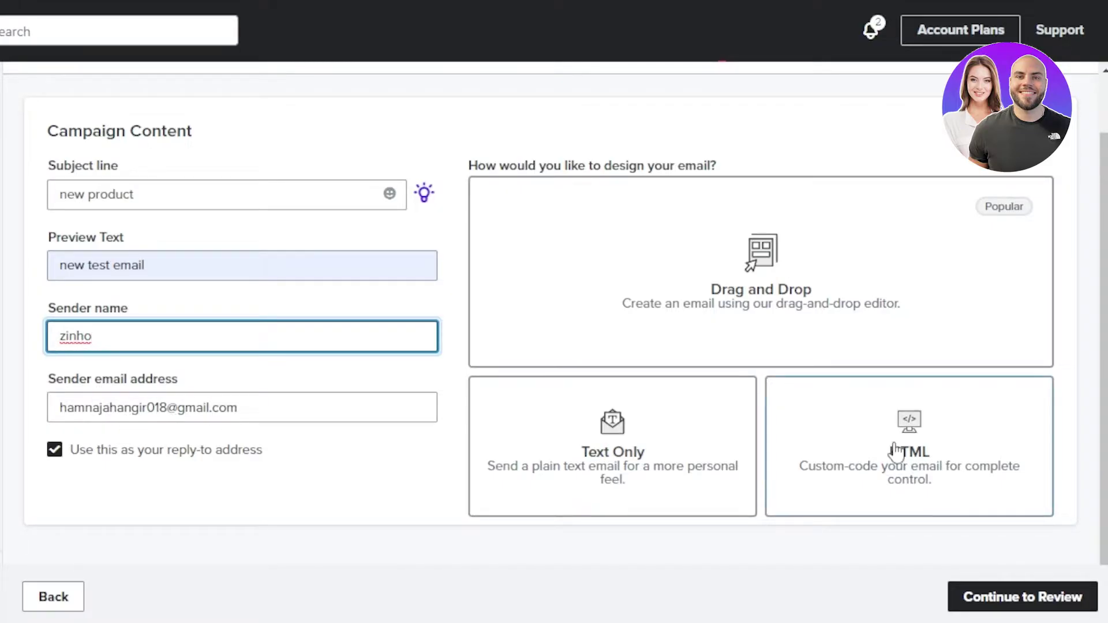
{"action": "scroll", "coordinate": [554, 347], "scroll_direction": "up", "scroll_amount": 1}
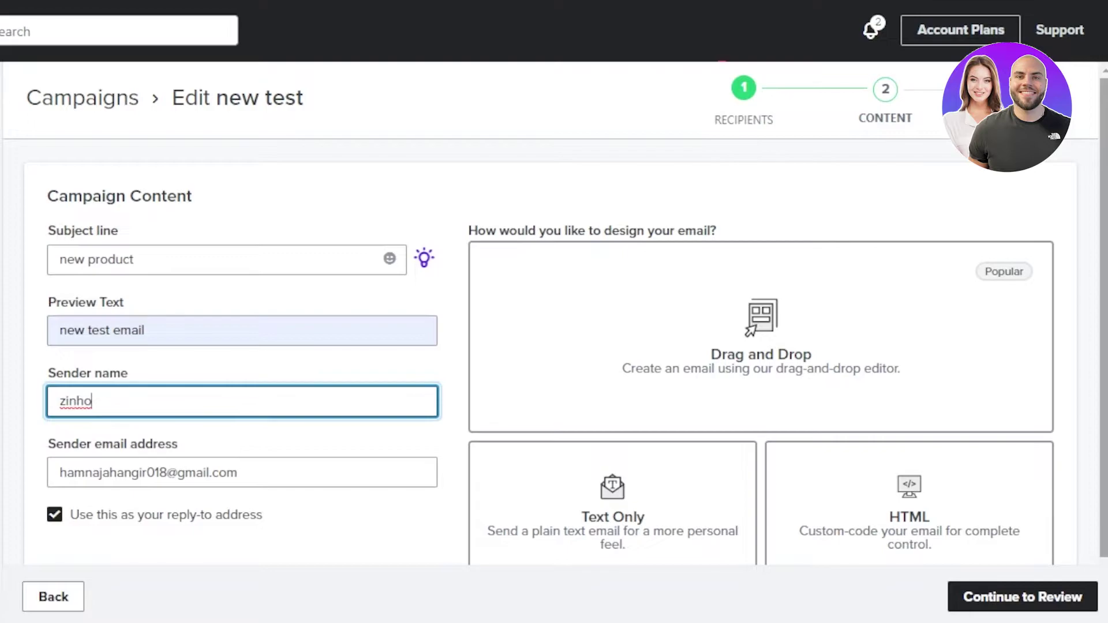
{"action": "scroll", "coordinate": [553, 346], "scroll_direction": "down", "scroll_amount": 1}
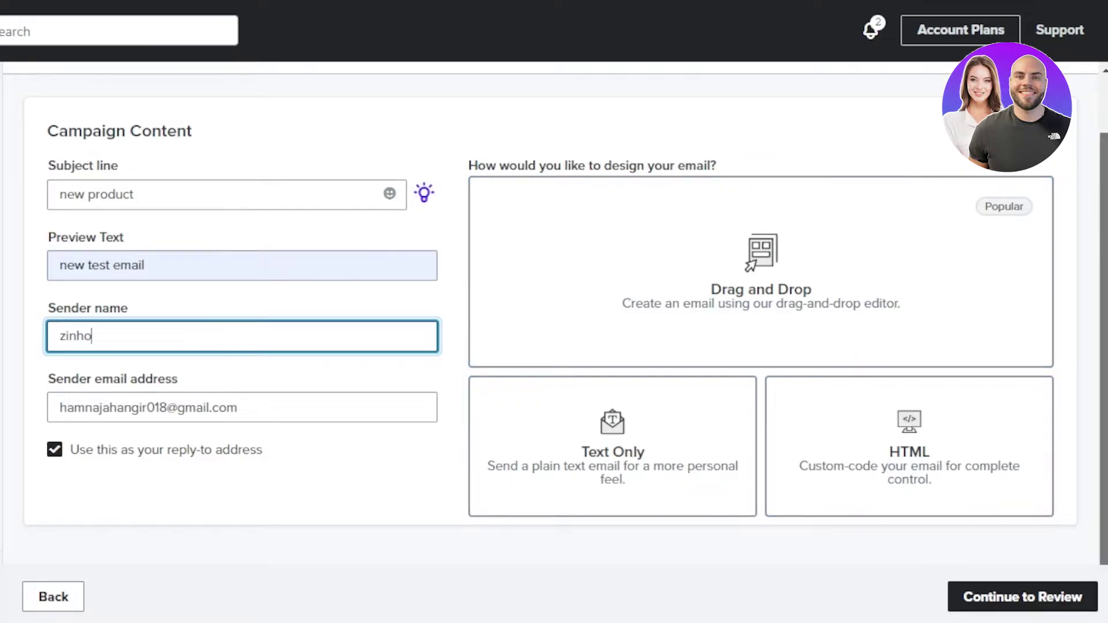
{"action": "scroll", "coordinate": [710, 358], "scroll_direction": "up", "scroll_amount": 1}
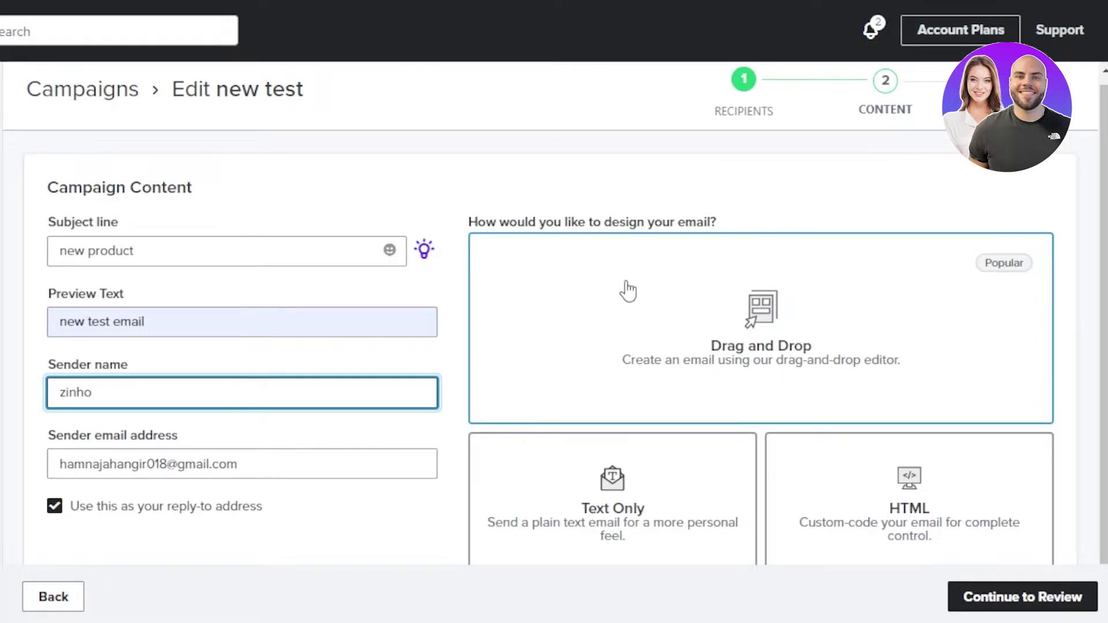
- Pick the Drag and Drop design and browse the Themed templates library
{"action": "left_click", "coordinate": [661, 312]}
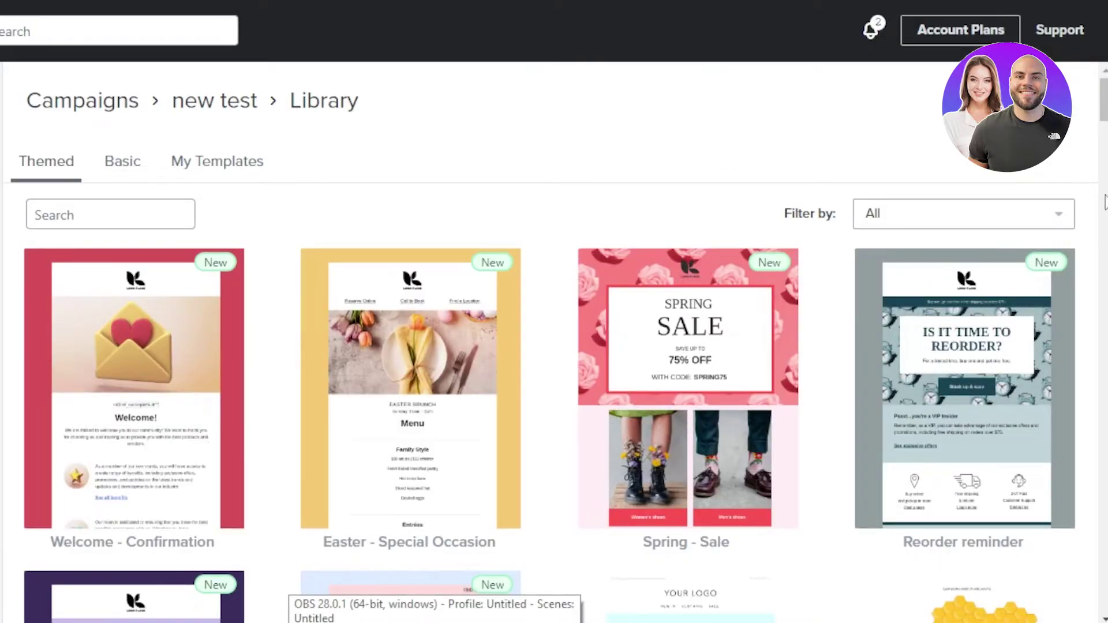
{"action": "scroll", "coordinate": [554, 340], "scroll_direction": "down", "scroll_amount": 10}
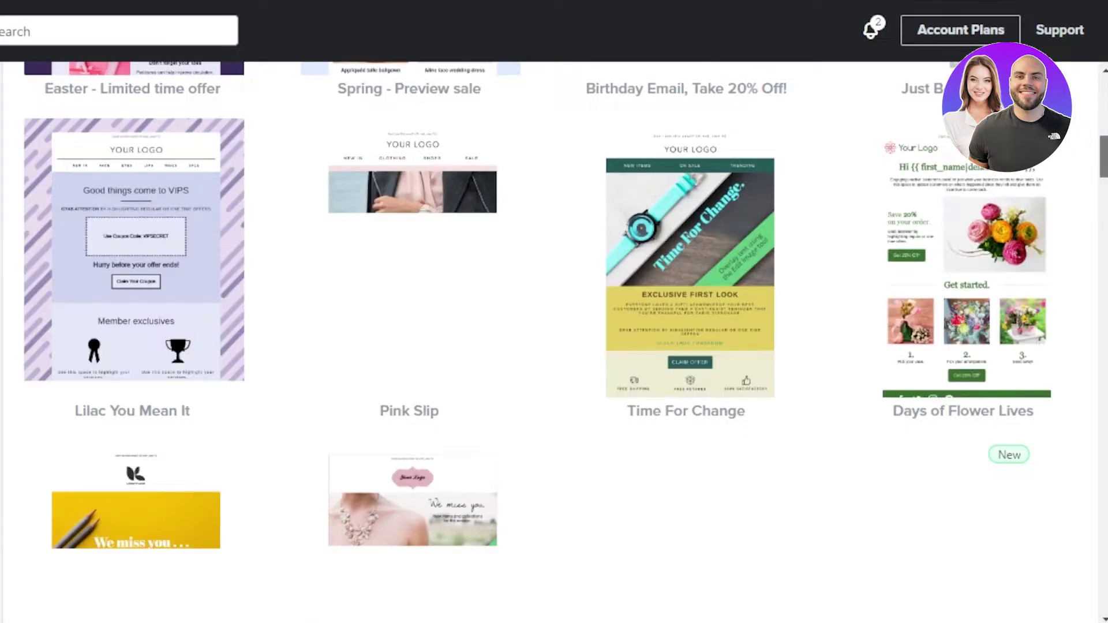
{"action": "scroll", "coordinate": [554, 341], "scroll_direction": "up", "scroll_amount": 10}
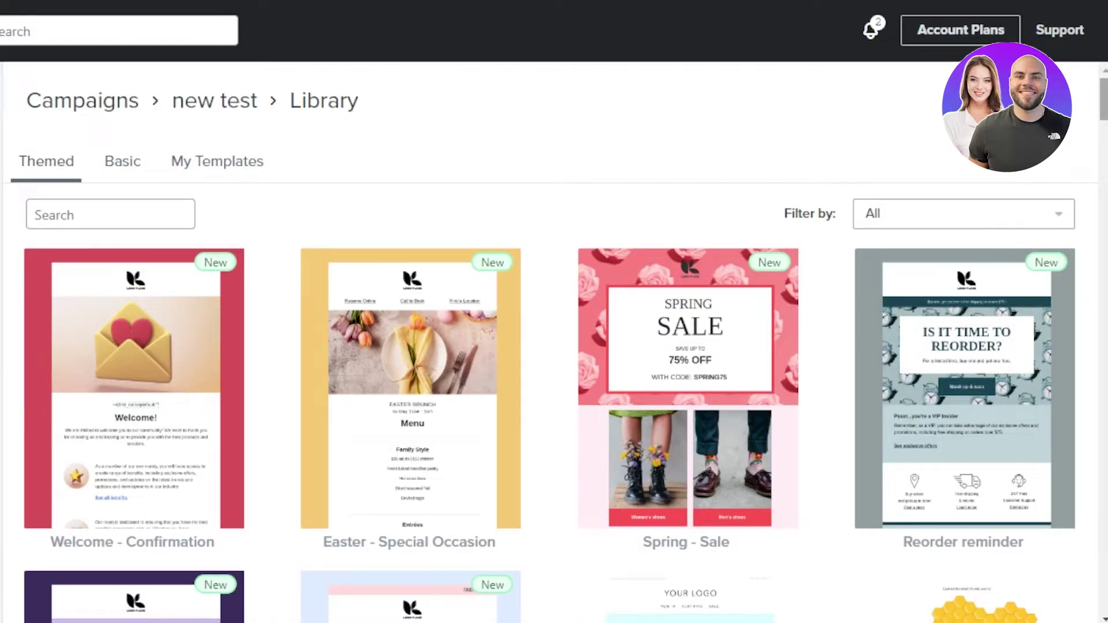
{"action": "scroll", "coordinate": [554, 346], "scroll_direction": "down", "scroll_amount": 6}
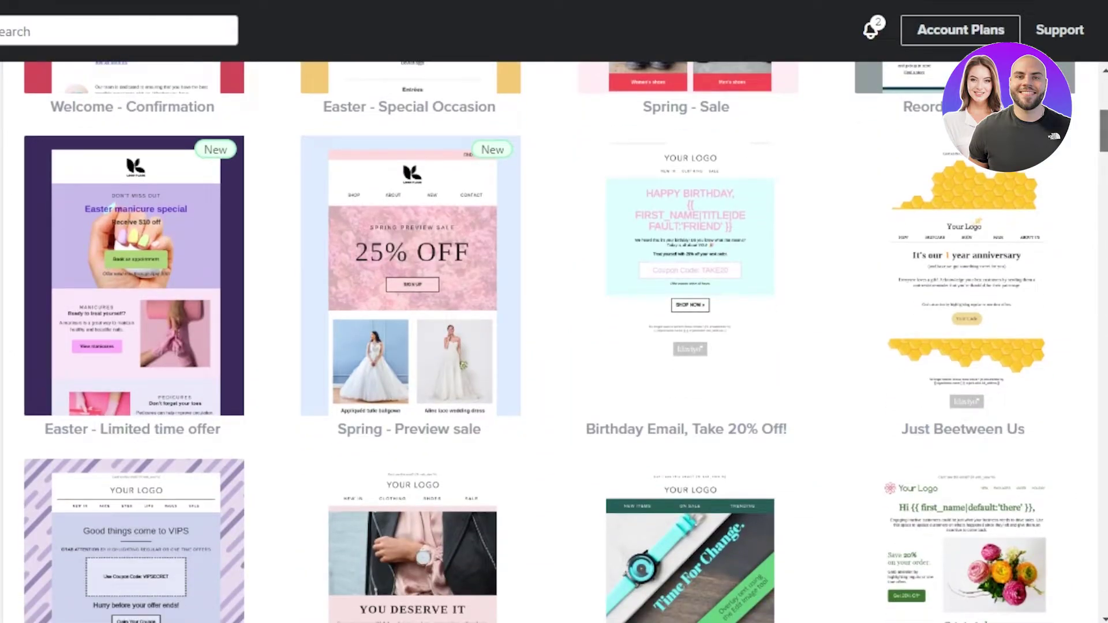
{"action": "scroll", "coordinate": [554, 346], "scroll_direction": "down", "scroll_amount": 10}
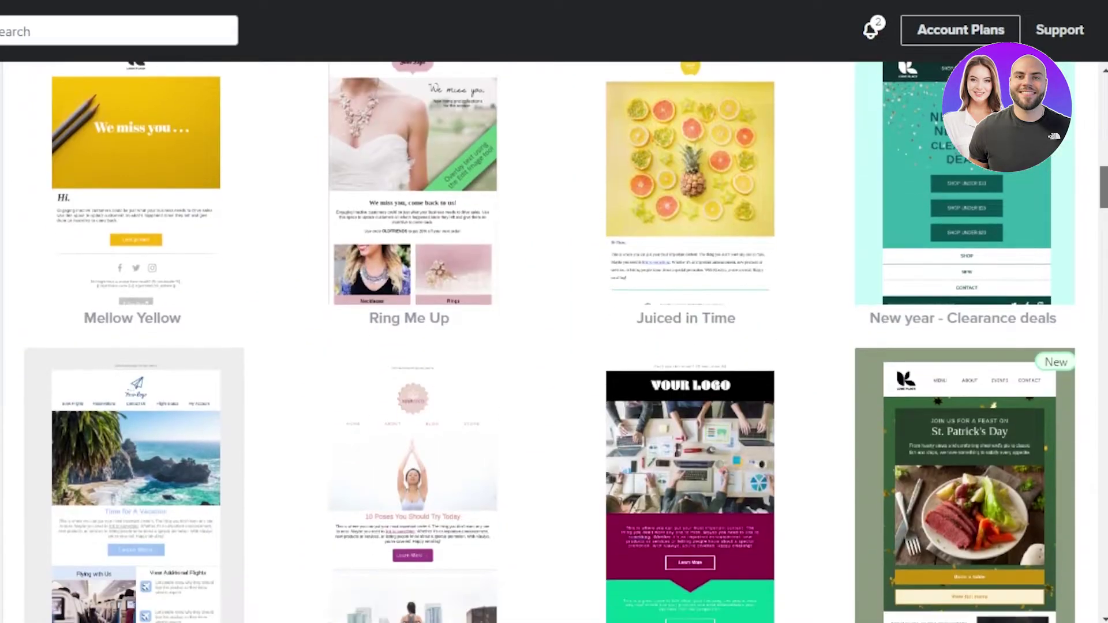
{"action": "scroll", "coordinate": [685, 375], "scroll_direction": "up", "scroll_amount": 15}
- Preview the Spring - Sale template and load it into the editor with Use template
{"action": "left_click", "coordinate": [686, 375]}
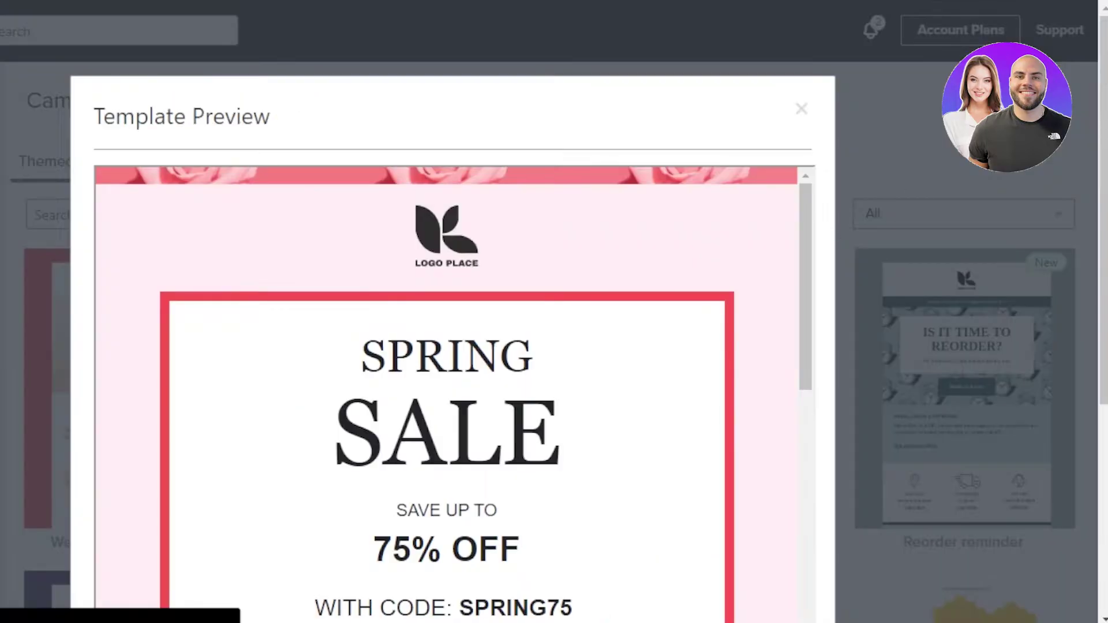
{"action": "left_click_drag", "start_coordinate": [803, 231], "coordinate": [802, 531]}
{"action": "scroll", "coordinate": [806, 541], "scroll_direction": "down", "scroll_amount": 3}
{"action": "scroll", "coordinate": [958, 393], "scroll_direction": "down", "scroll_amount": 5}
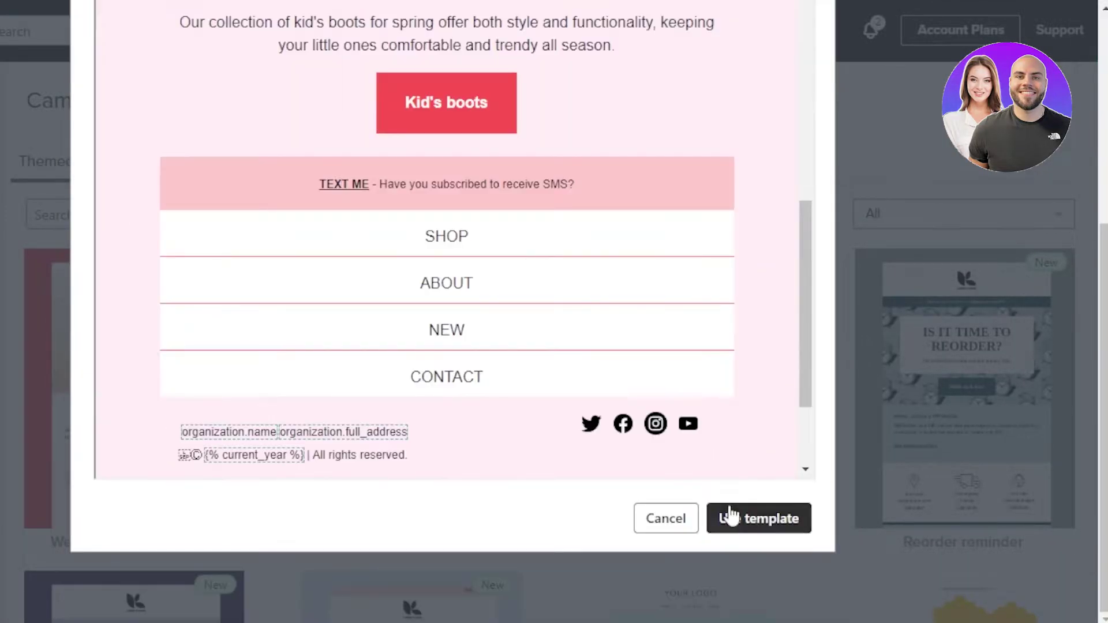
{"action": "left_click", "coordinate": [743, 519]}
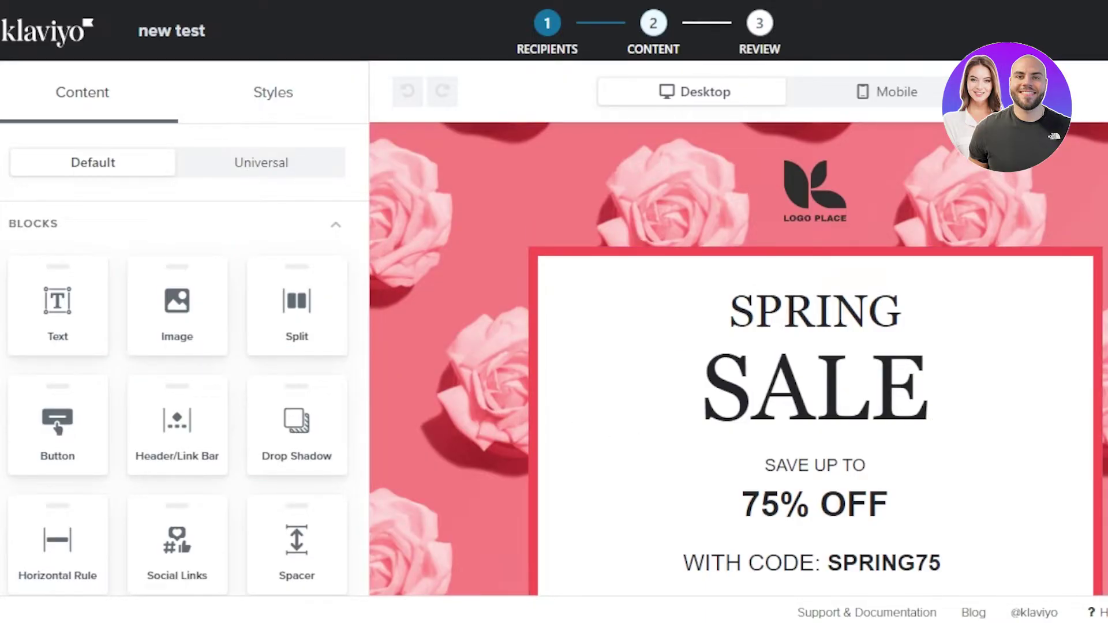
- Remove the placeholder logo from the Header/Link Bar block and select the SPRING SALE heading
{"action": "scroll", "coordinate": [738, 358], "scroll_direction": "down", "scroll_amount": 1}
{"action": "scroll", "coordinate": [739, 358], "scroll_direction": "down", "scroll_amount": 4}
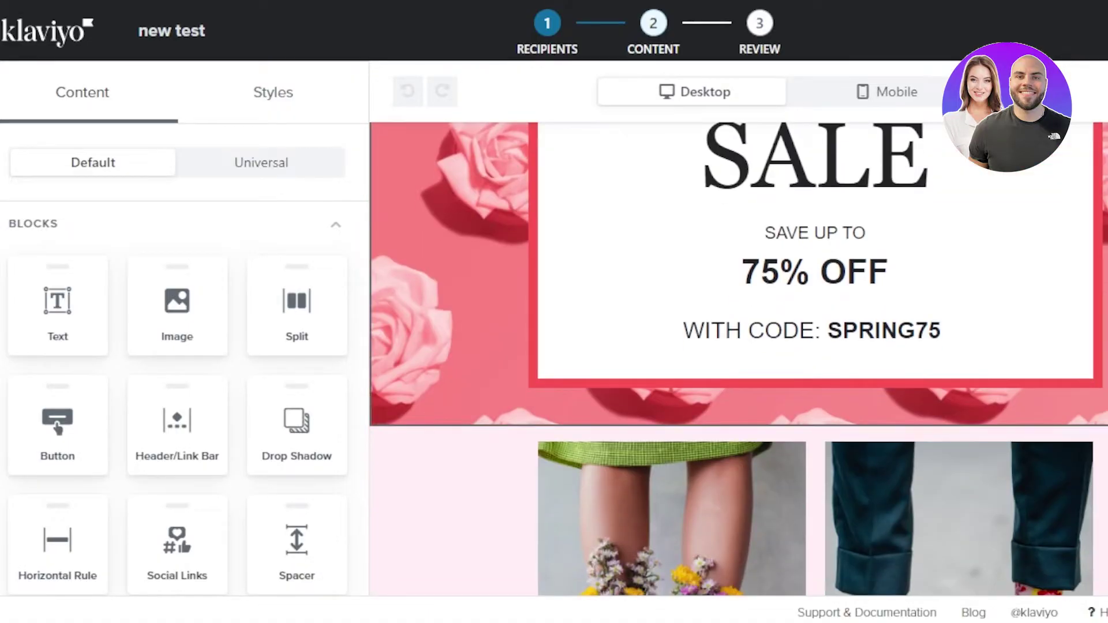
{"action": "scroll", "coordinate": [739, 358], "scroll_direction": "up", "scroll_amount": 4}
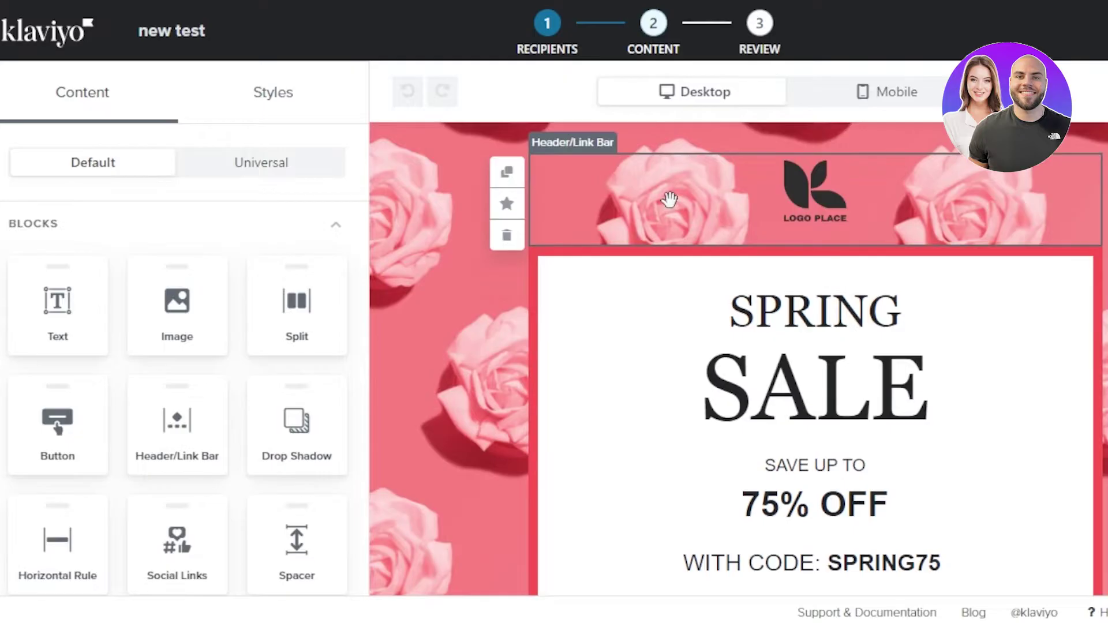
{"action": "left_click", "coordinate": [674, 217]}
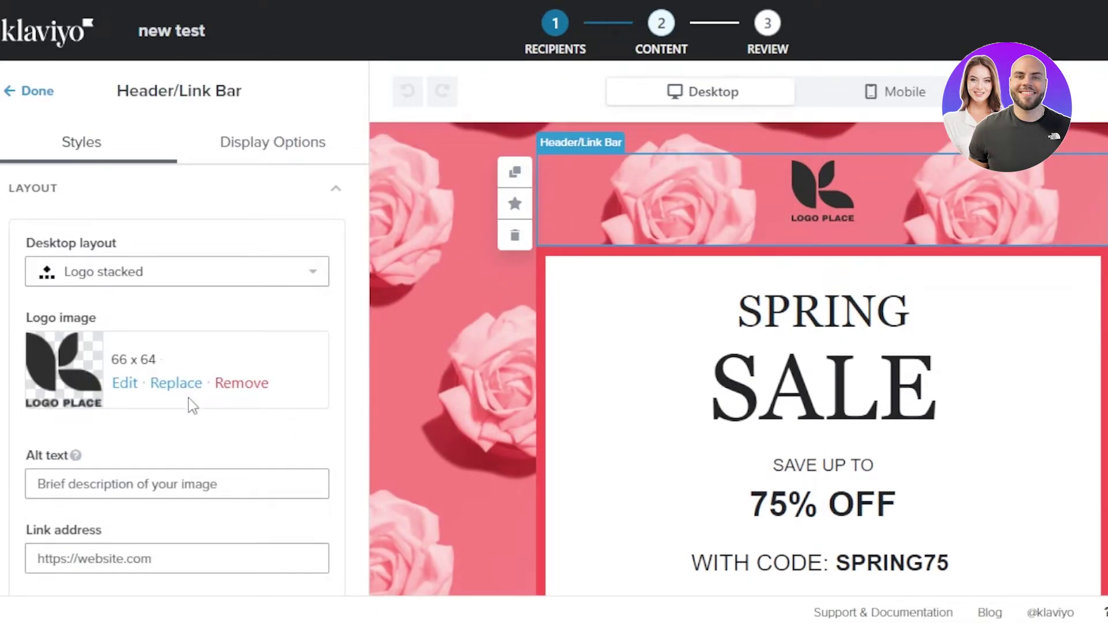
{"action": "left_click", "coordinate": [241, 383]}
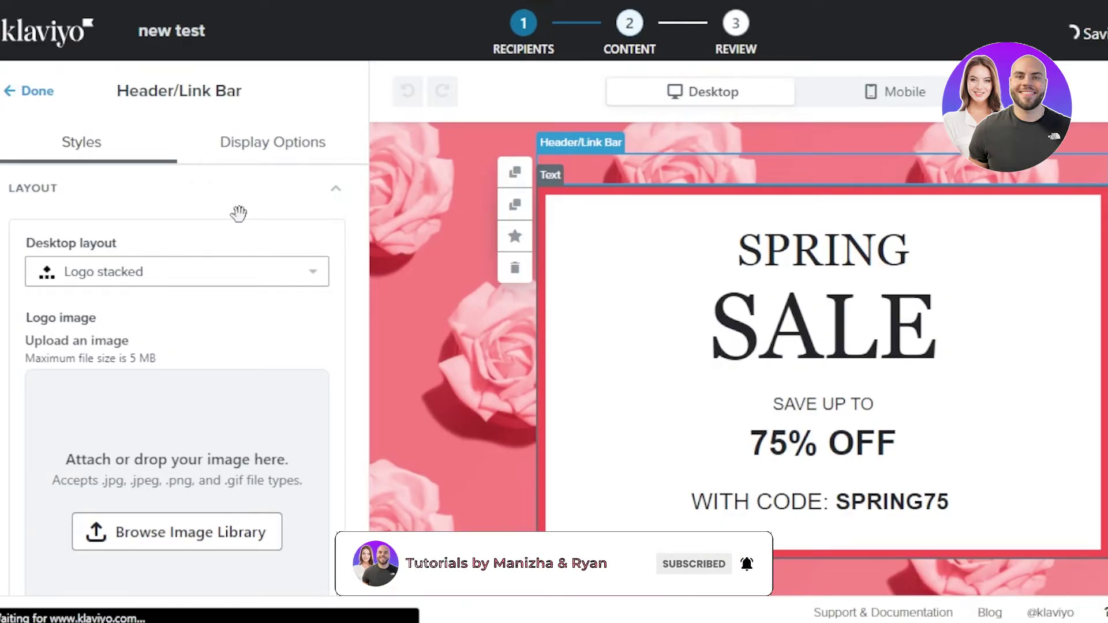
{"action": "left_click", "coordinate": [730, 333]}
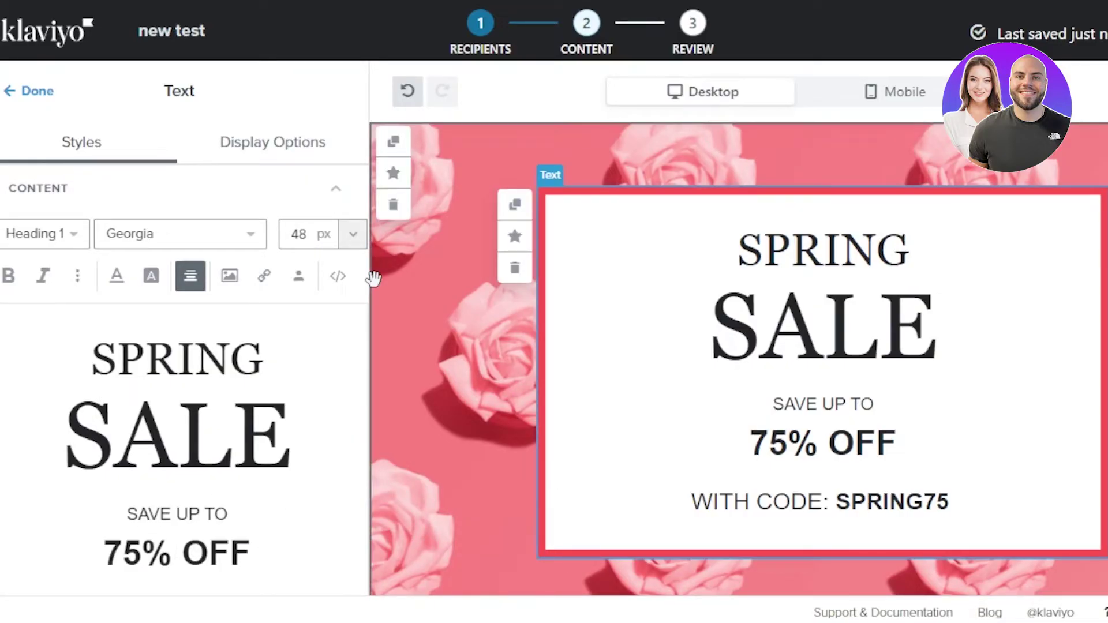
- Change the heading text from SPRING SALE to NEW PRODUCTS
{"action": "left_click", "coordinate": [95, 476]}
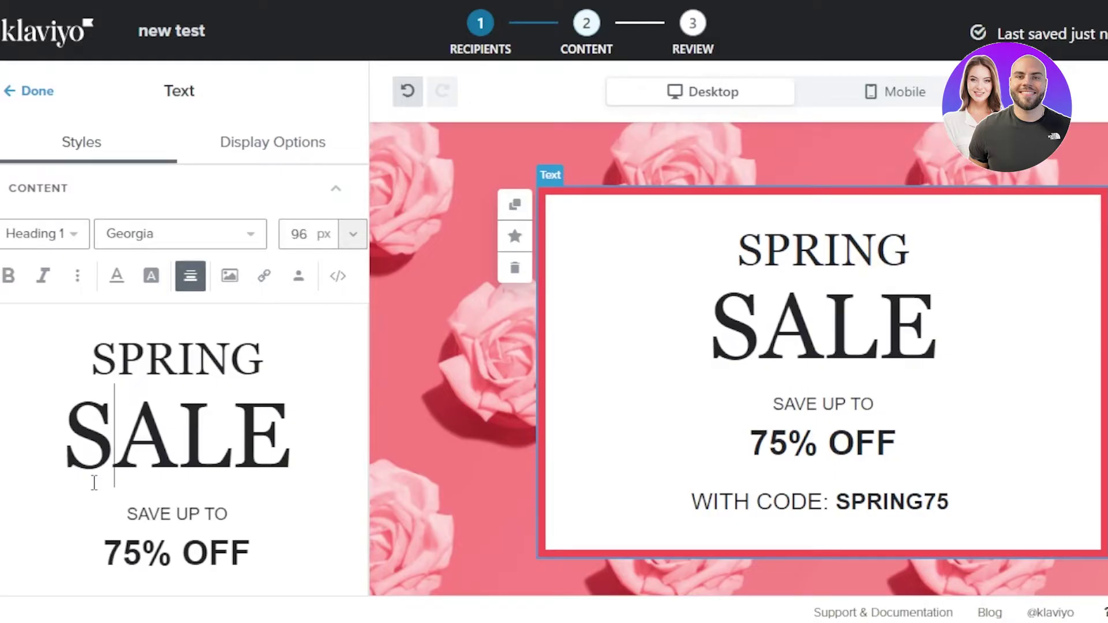
{"action": "left_click", "coordinate": [266, 366]}
{"action": "key", "text": "BackSpace"}
{"action": "key", "text": "BackSpace"}
{"action": "key", "text": "BackSpace"}
{"action": "key", "text": "BackSpace"}
{"action": "key", "text": "BackSpace"}
{"action": "key", "text": "BackSpace"}
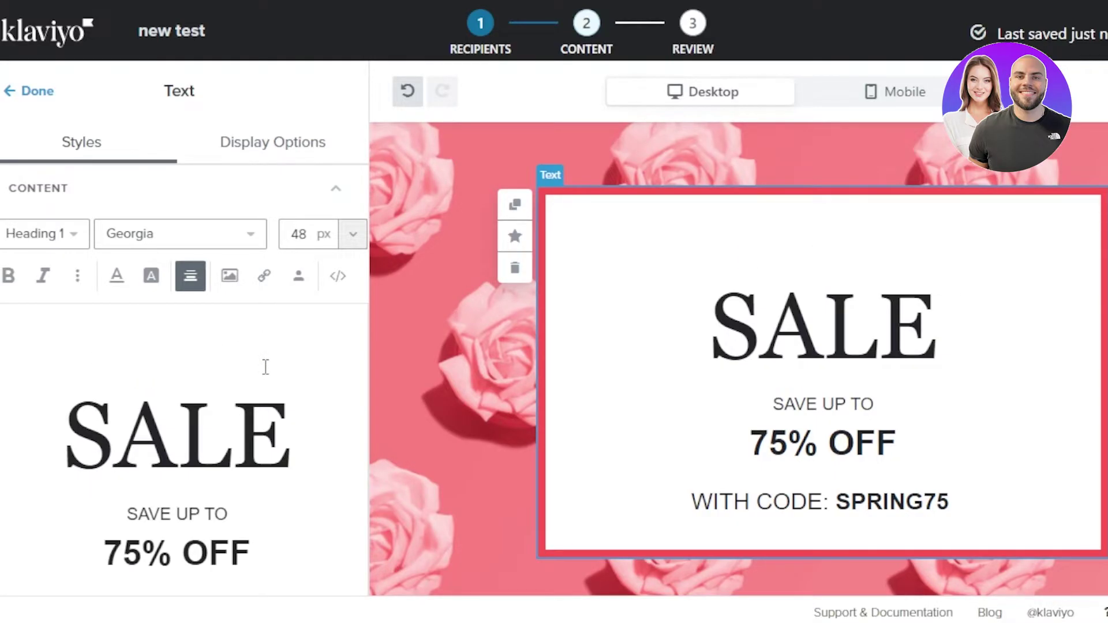
{"action": "type", "text": "NEW"}
{"action": "left_click", "coordinate": [290, 438]}
{"action": "key", "text": "BackSpace"}
{"action": "key", "text": "BackSpace"}
{"action": "key", "text": "BackSpace"}
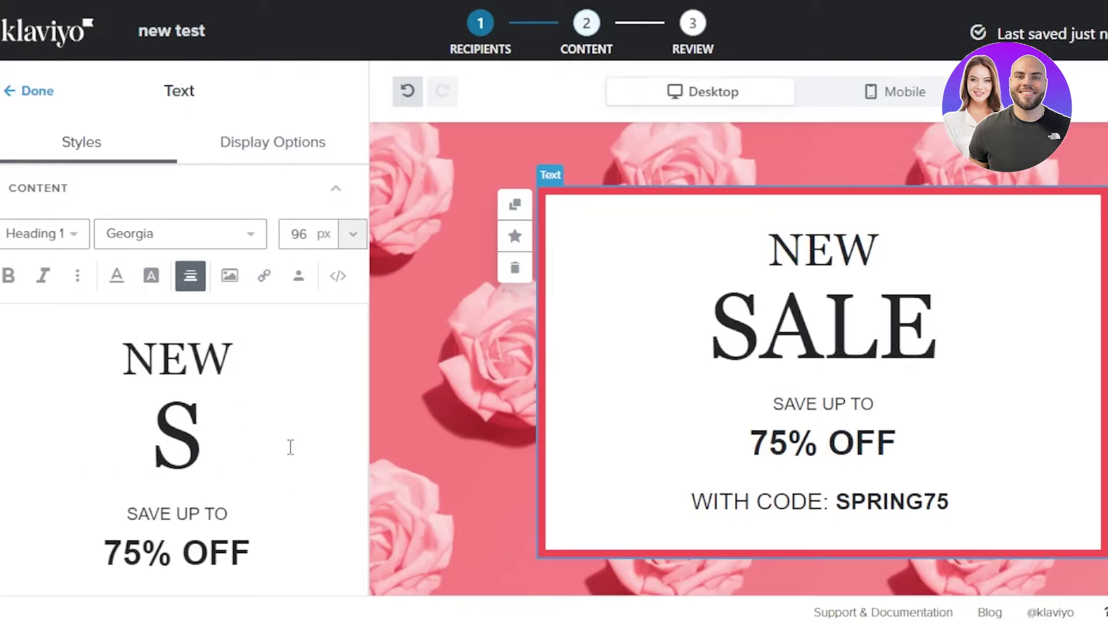
{"action": "key", "text": "BackSpace"}
{"action": "type", "text": "PRODU"}
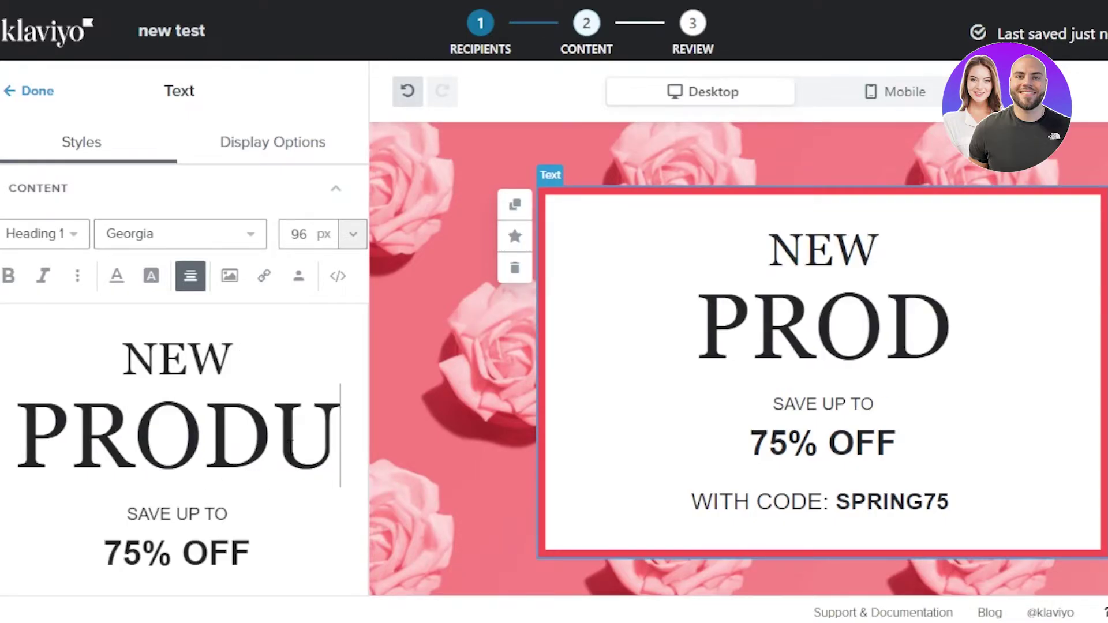
{"action": "type", "text": "CTS"}
- Delete the SAVE UP TO / 75% OFF lines and the discount code line
{"action": "scroll", "coordinate": [323, 445], "scroll_direction": "down", "scroll_amount": 2}
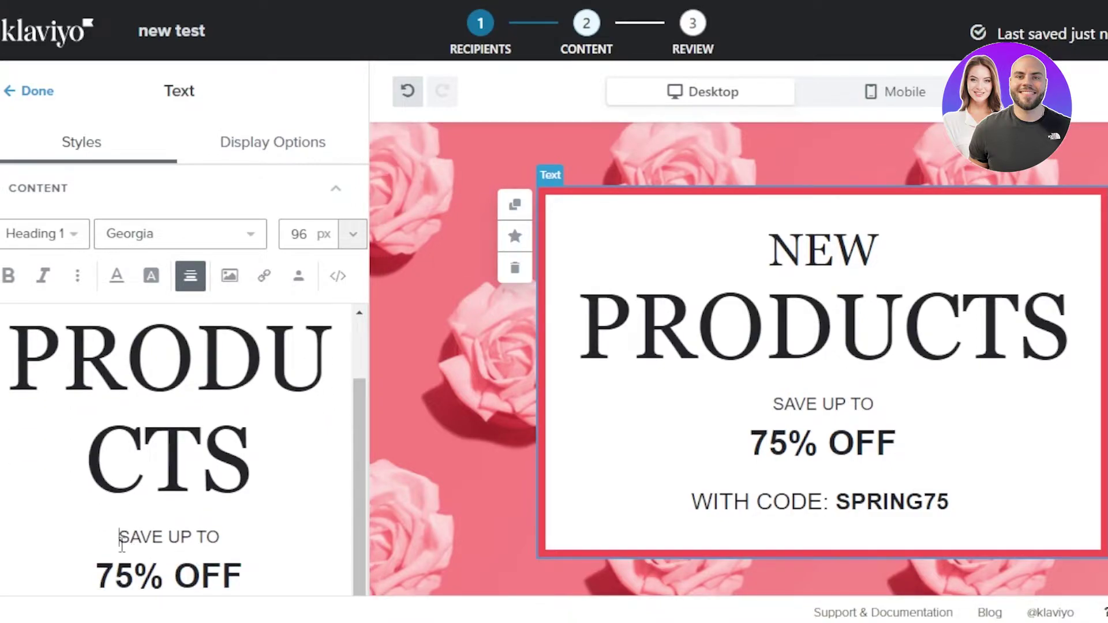
{"action": "left_click_drag", "start_coordinate": [121, 538], "coordinate": [243, 574]}
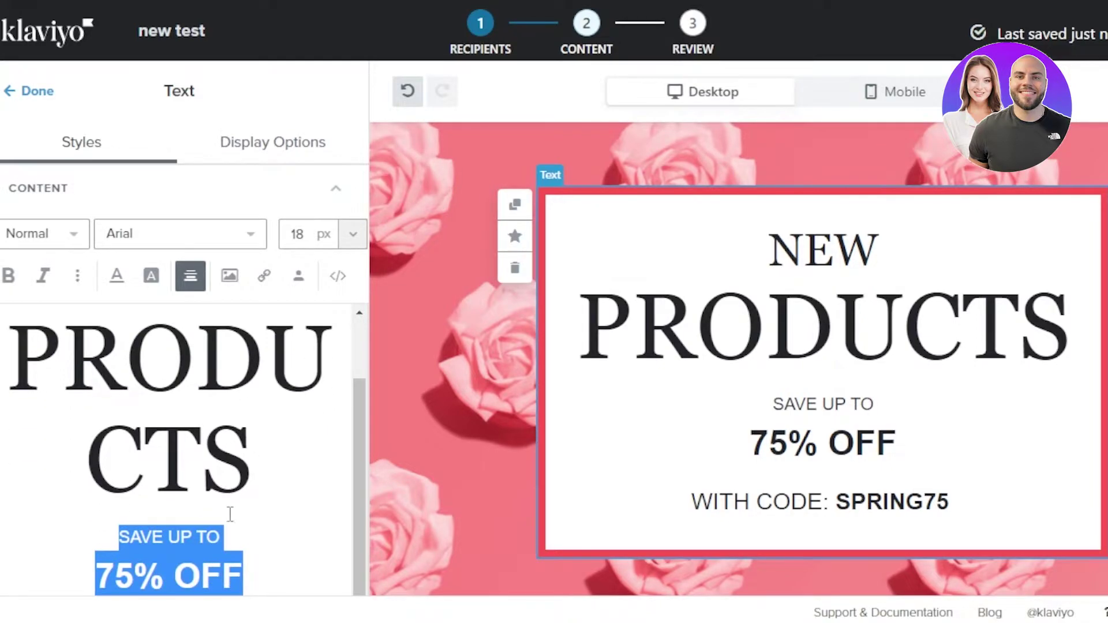
{"action": "key", "text": "BackSpace"}
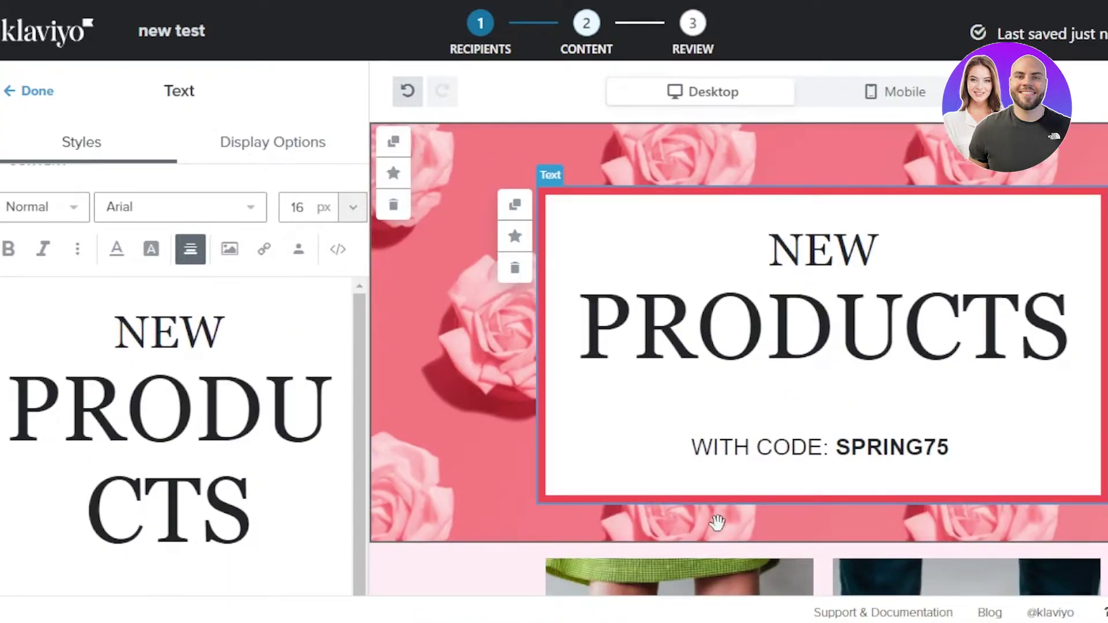
{"action": "scroll", "coordinate": [362, 399], "scroll_direction": "down", "scroll_amount": 1}
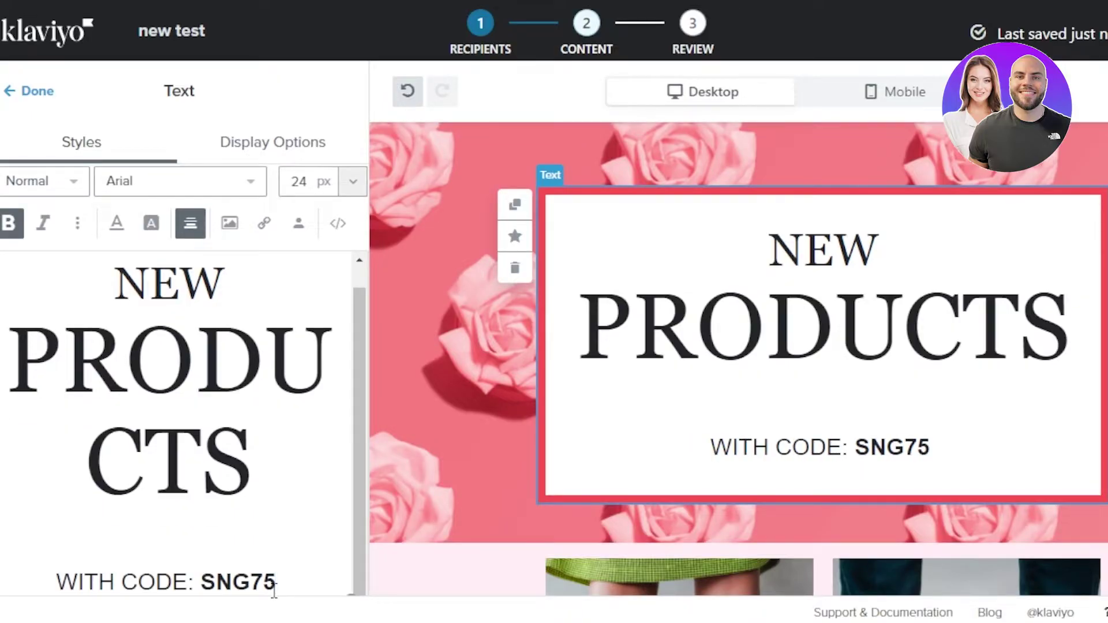
{"action": "key", "text": "BackSpace"}
{"action": "key", "text": "BackSpace"}
{"action": "key", "text": "BackSpace"}
{"action": "key", "text": "BackSpace"}
{"action": "key", "text": "BackSpace"}
{"action": "key", "text": "BackSpace"}
{"action": "key", "text": "BackSpace"}
{"action": "key", "text": "BackSpace"}
{"action": "key", "text": "BackSpace"}
{"action": "key", "text": "BackSpace"}
{"action": "key", "text": "BackSpace"}
{"action": "key", "text": "BackSpace"}
{"action": "key", "text": "BackSpace"}
{"action": "key", "text": "BackSpace"}
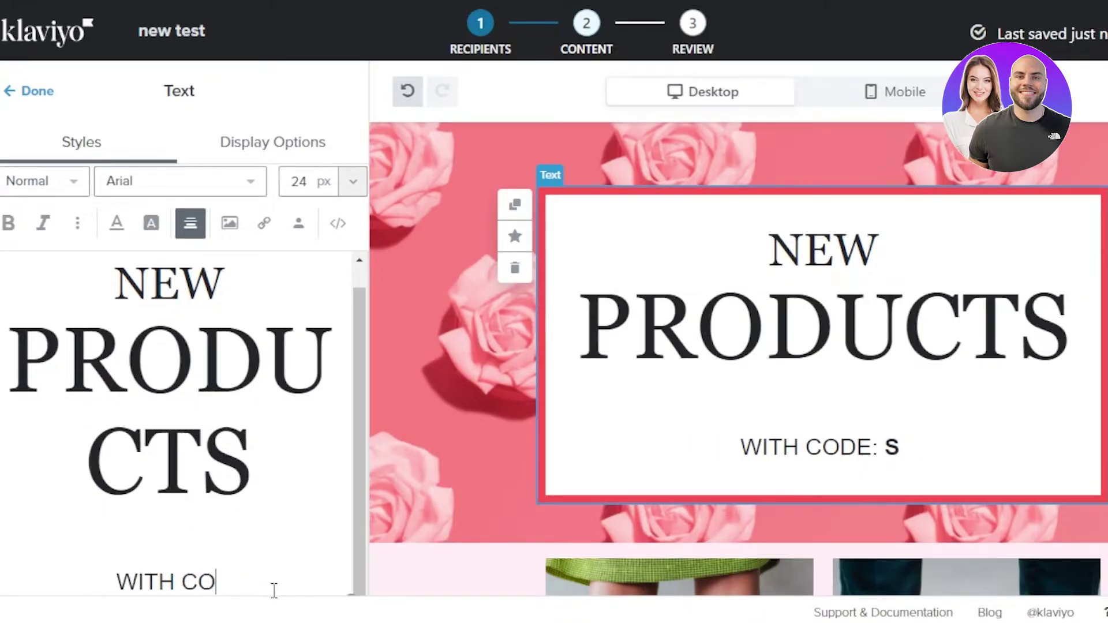
{"action": "key", "text": "BackSpace"}
{"action": "key", "text": "BackSpace"}
{"action": "key", "text": "BackSpace"}
{"action": "key", "text": "BackSpace"}
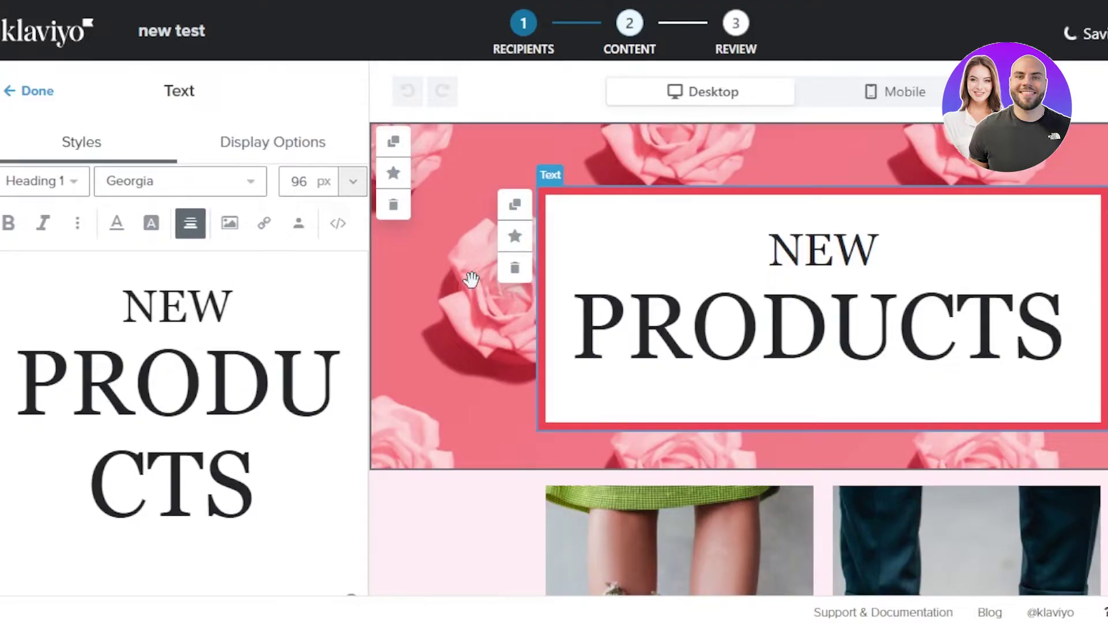
- Browse Product Catalog, Image Library and Import URL for a new header background image
{"action": "left_click", "coordinate": [375, 288]}
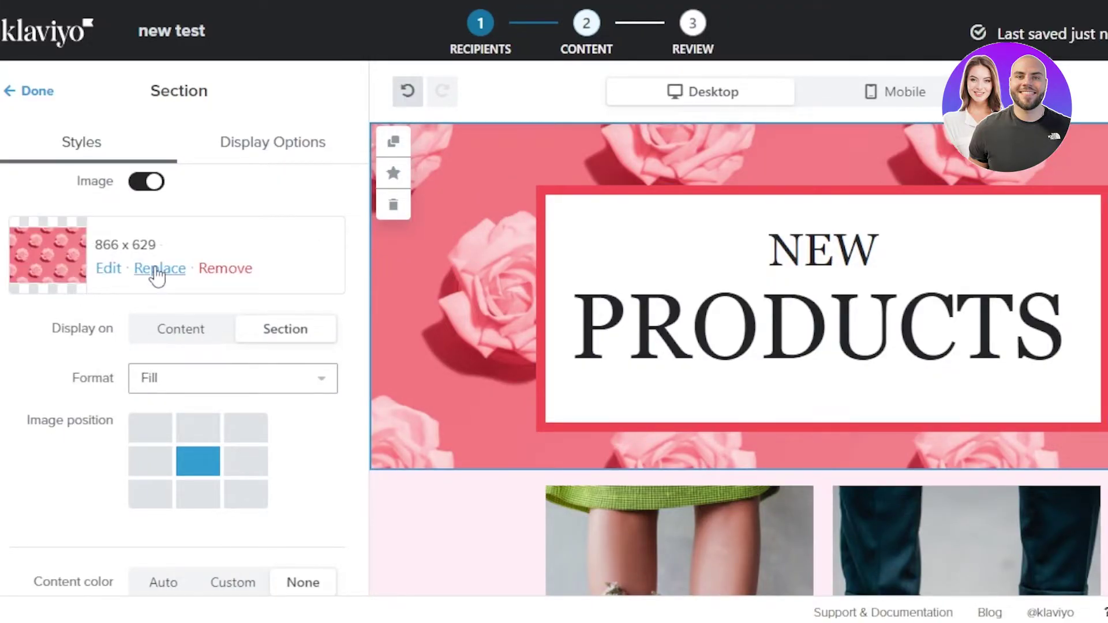
{"action": "left_click", "coordinate": [155, 271]}
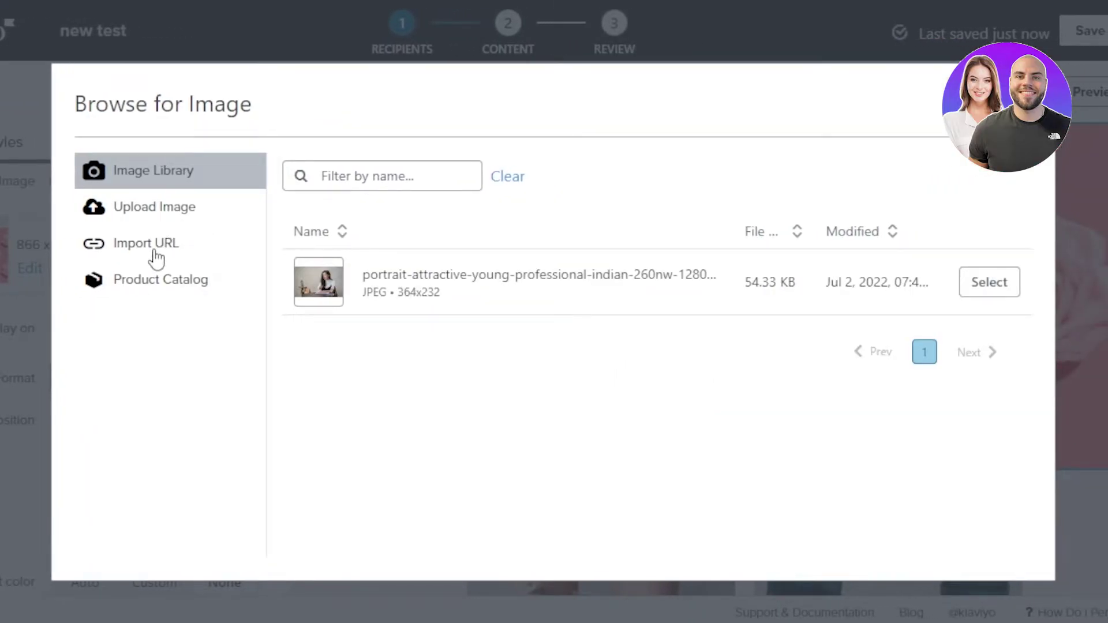
{"action": "left_click", "coordinate": [155, 285]}
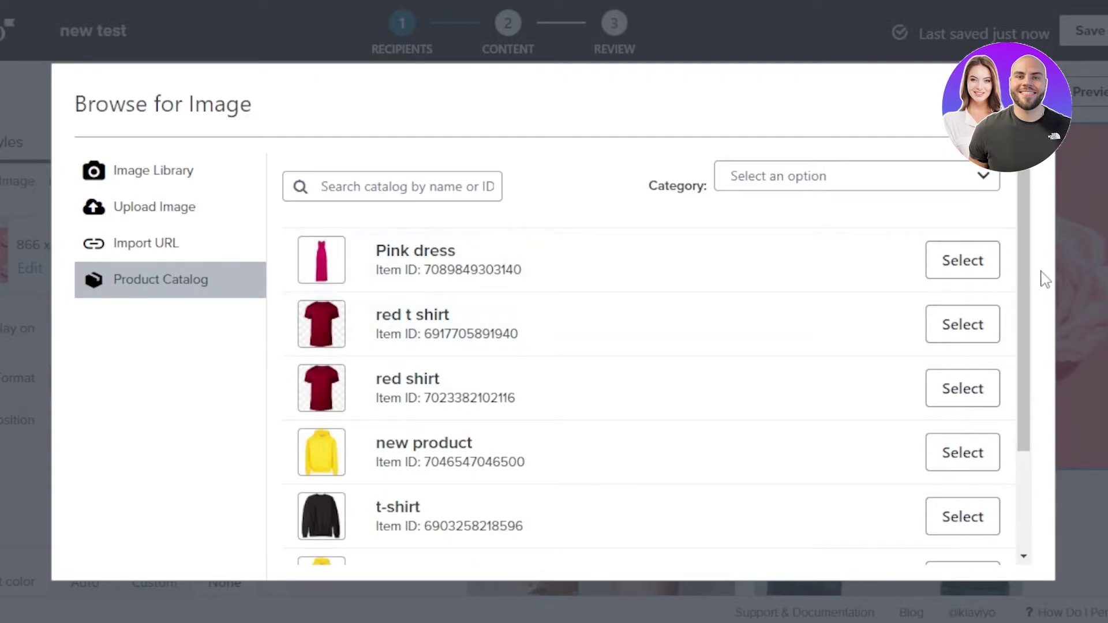
{"action": "left_click_drag", "start_coordinate": [1024, 266], "coordinate": [1019, 335]}
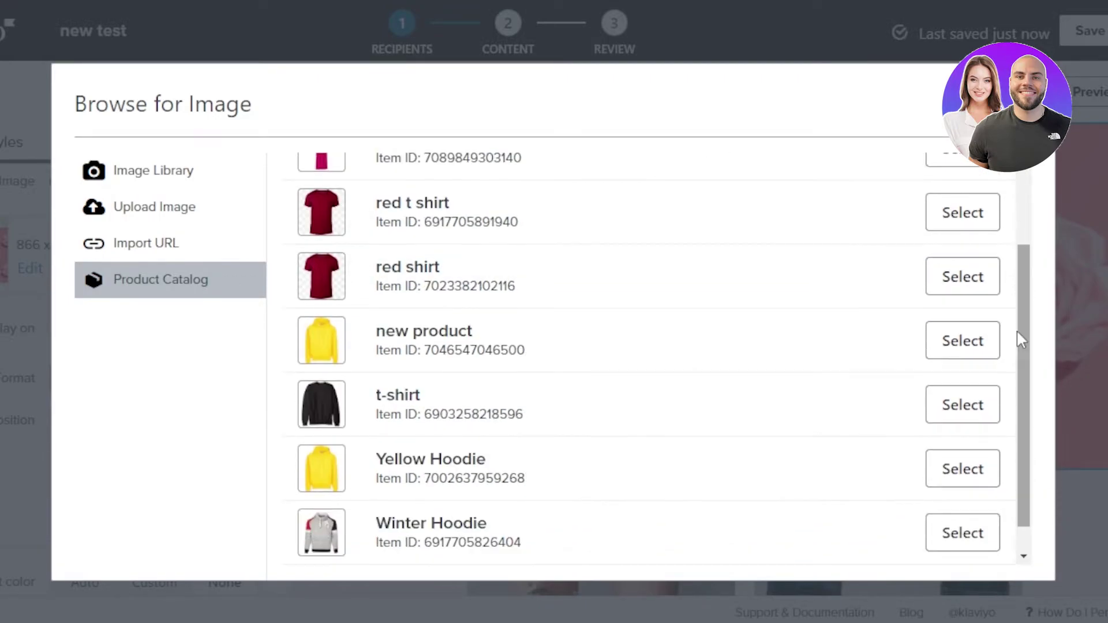
{"action": "left_click", "coordinate": [164, 173]}
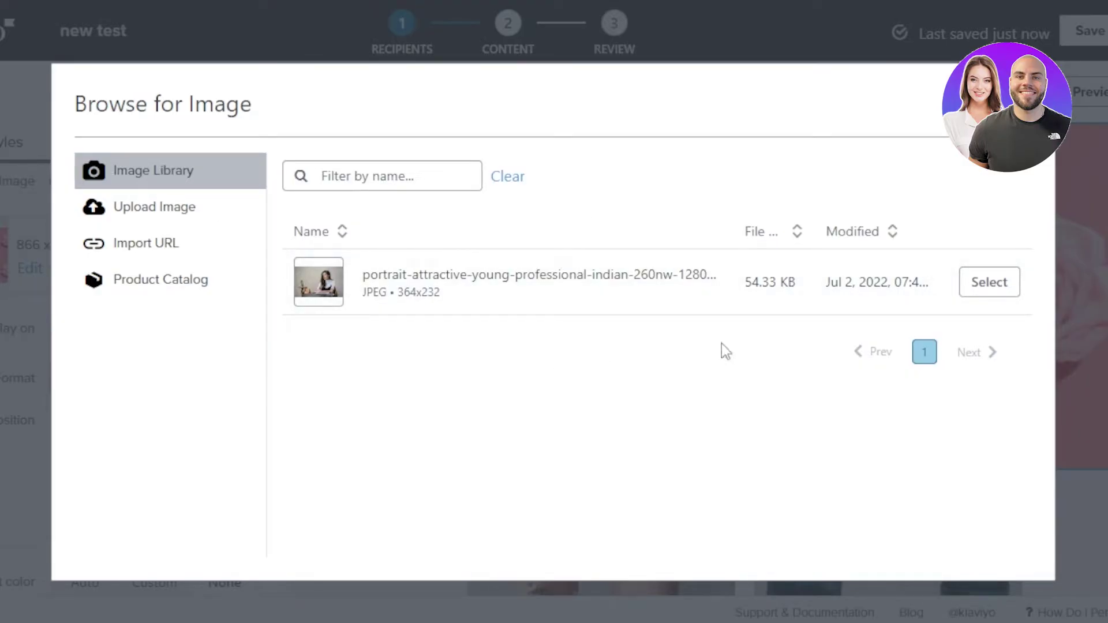
{"action": "left_click", "coordinate": [158, 215]}
{"action": "left_click", "coordinate": [154, 257]}
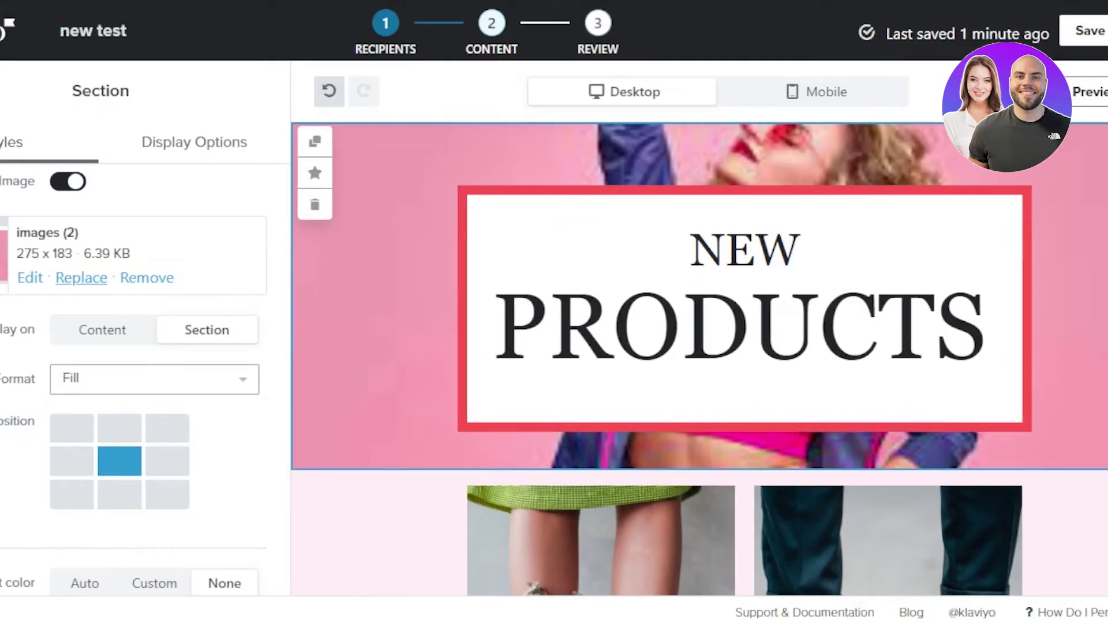
- Replace the Women's shoes photo with the yellow hoodie catalog image
{"action": "scroll", "coordinate": [699, 357], "scroll_direction": "down", "scroll_amount": 5}
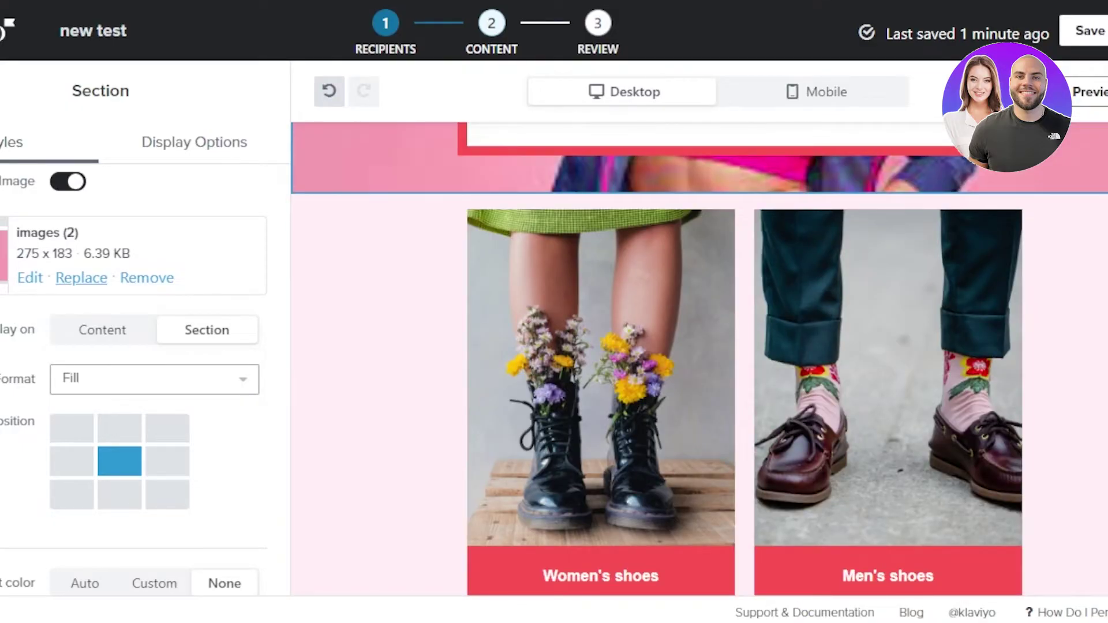
{"action": "scroll", "coordinate": [705, 379], "scroll_direction": "down", "scroll_amount": 2}
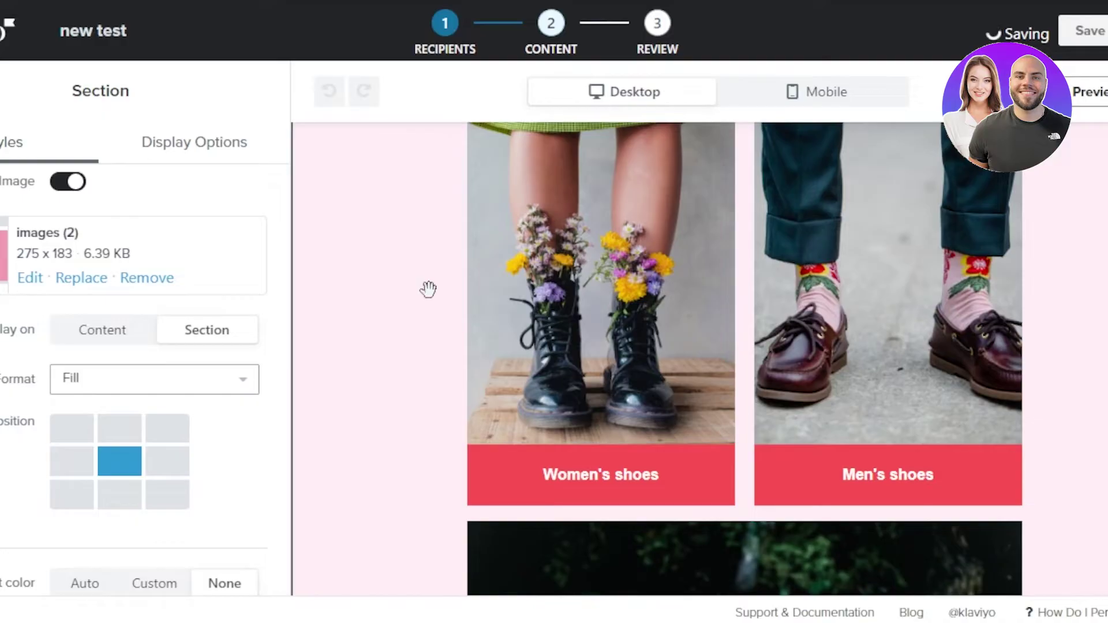
{"action": "left_click", "coordinate": [627, 278]}
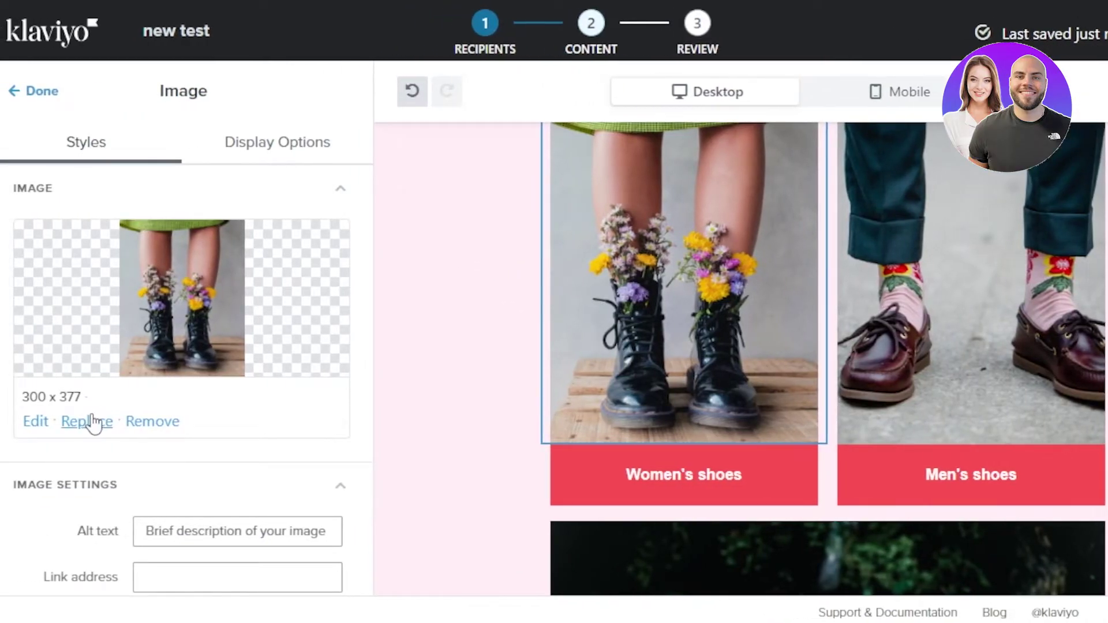
{"action": "left_click", "coordinate": [7, 421]}
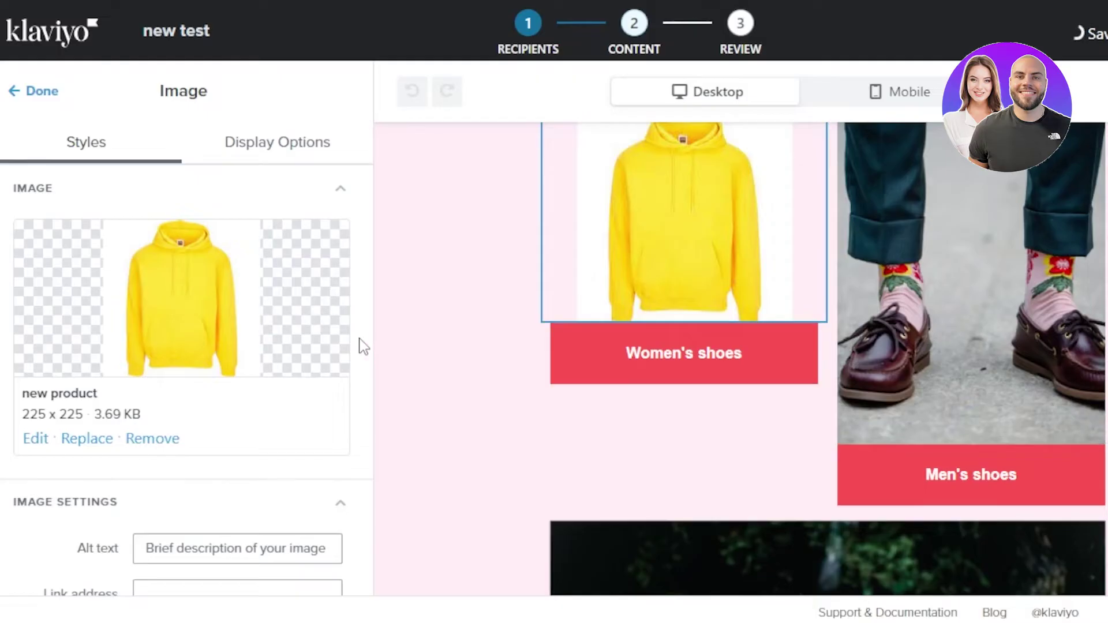
- Replace the Men's shoes photo with the black t-shirt product image
{"action": "left_click", "coordinate": [994, 308]}
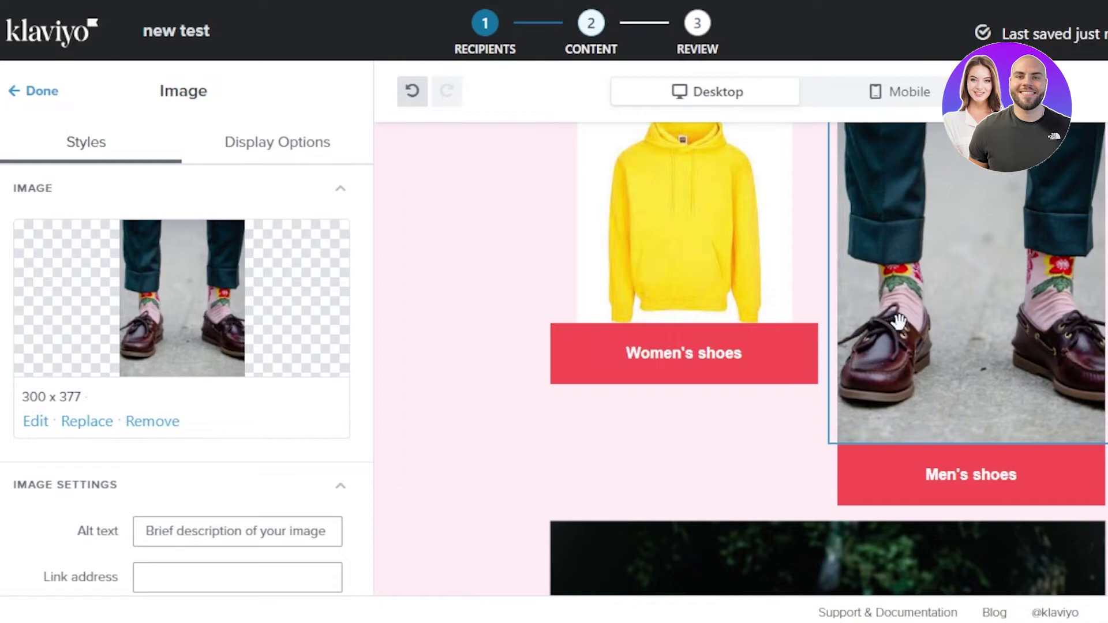
{"action": "left_click", "coordinate": [274, 366]}
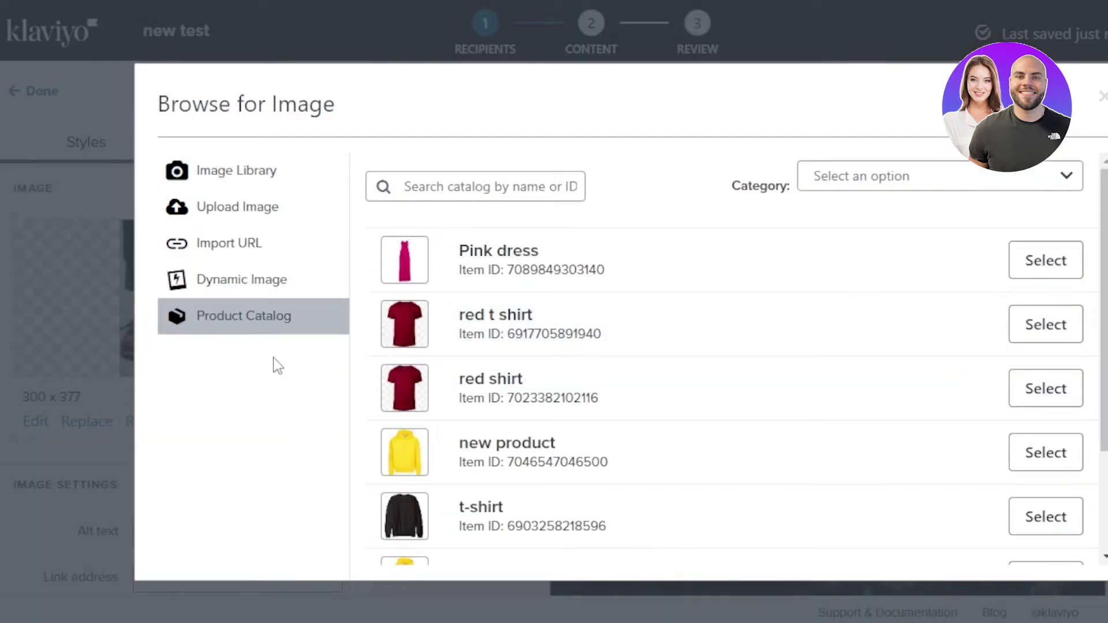
{"action": "left_click", "coordinate": [1073, 514]}
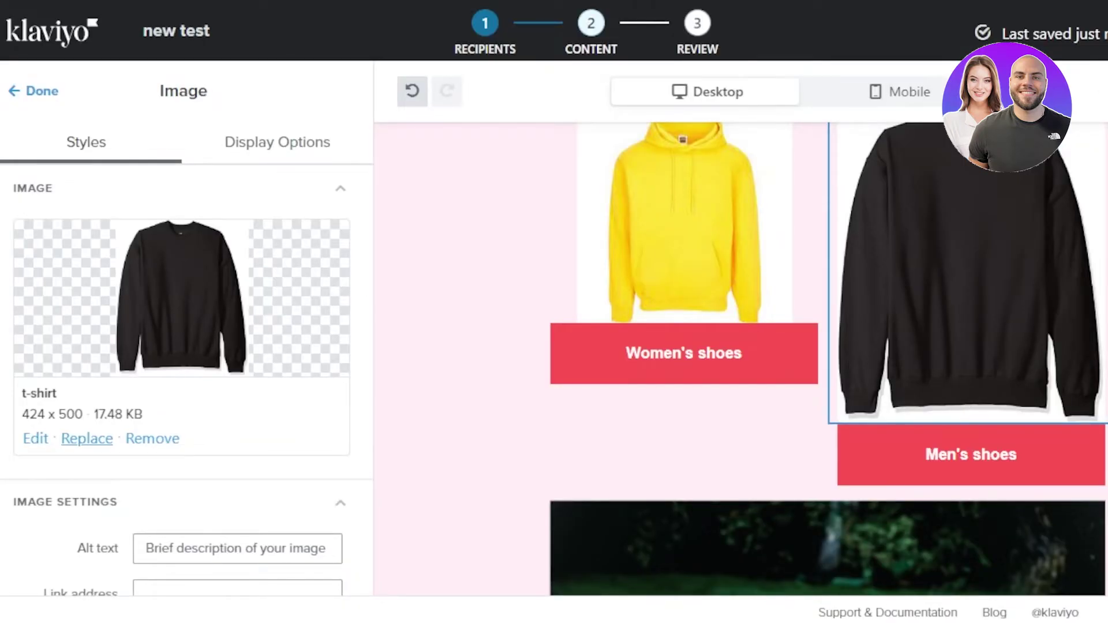
{"action": "scroll", "coordinate": [828, 358], "scroll_direction": "up", "scroll_amount": 4}
{"action": "scroll", "coordinate": [827, 357], "scroll_direction": "down", "scroll_amount": 8}
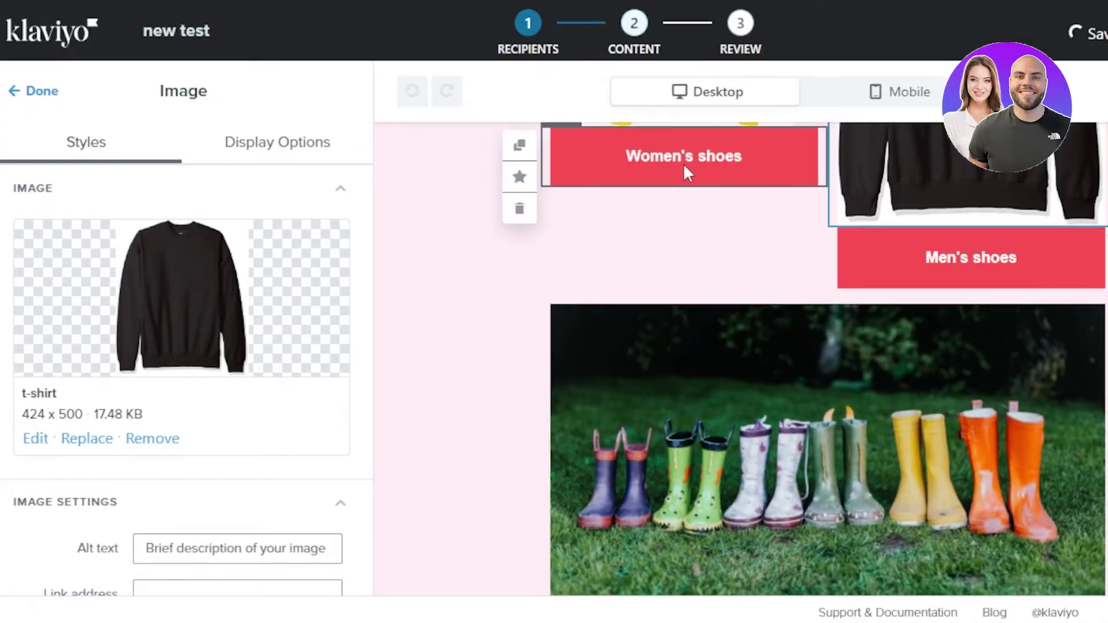
{"action": "left_click", "coordinate": [581, 162]}
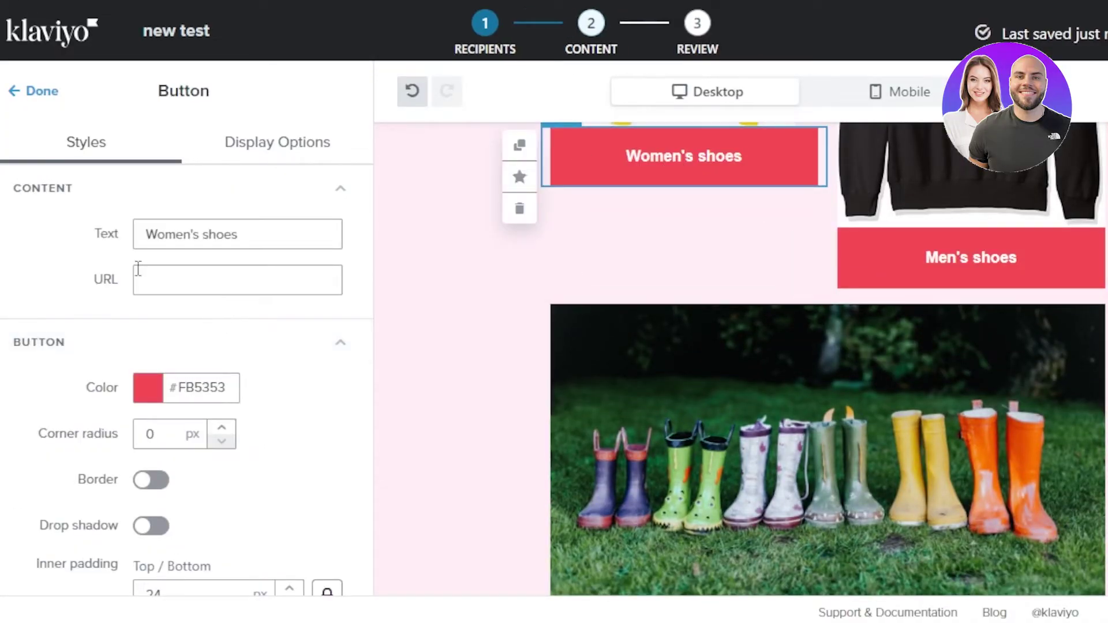
- Change the Women's shoes button label to WINTER, leaving its colour unchanged
{"action": "left_click", "coordinate": [267, 227]}
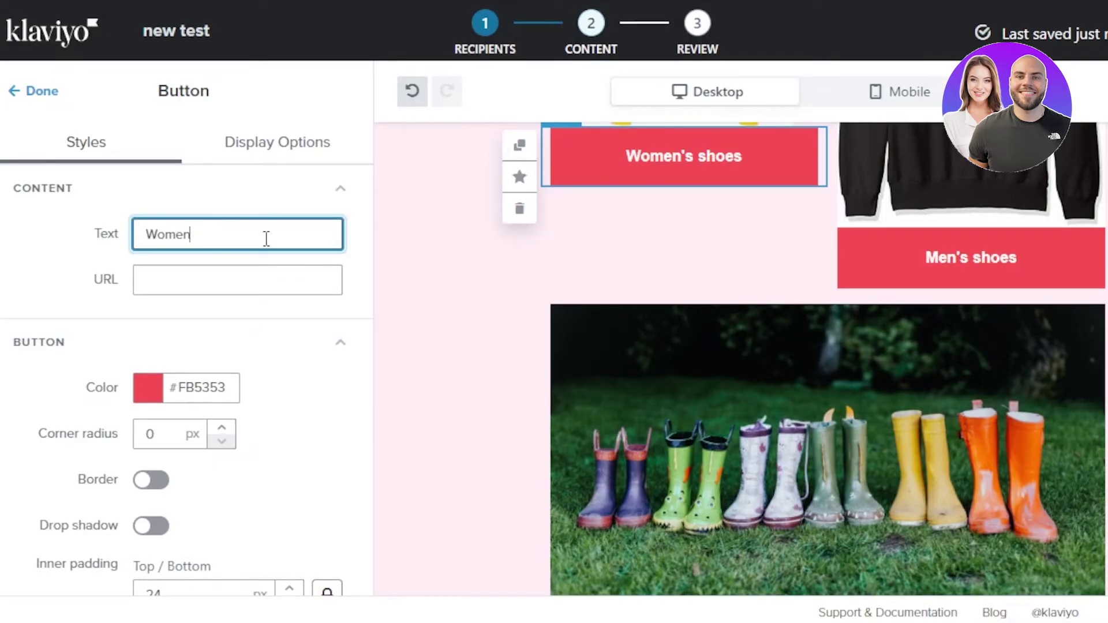
{"action": "type", "text": "WINTER"}
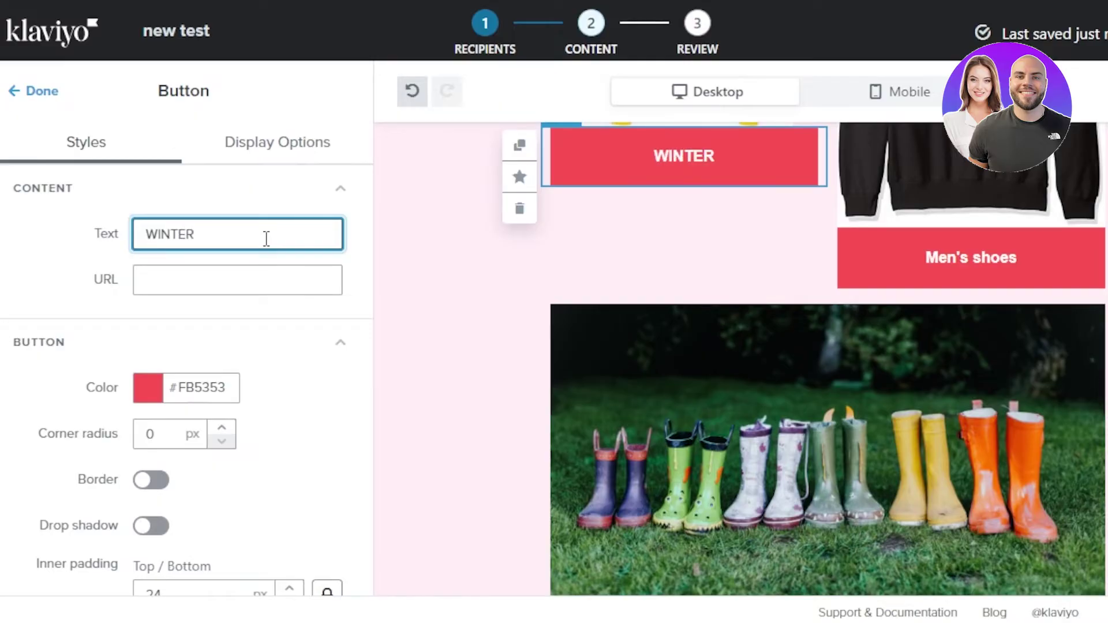
{"action": "left_click", "coordinate": [148, 388]}
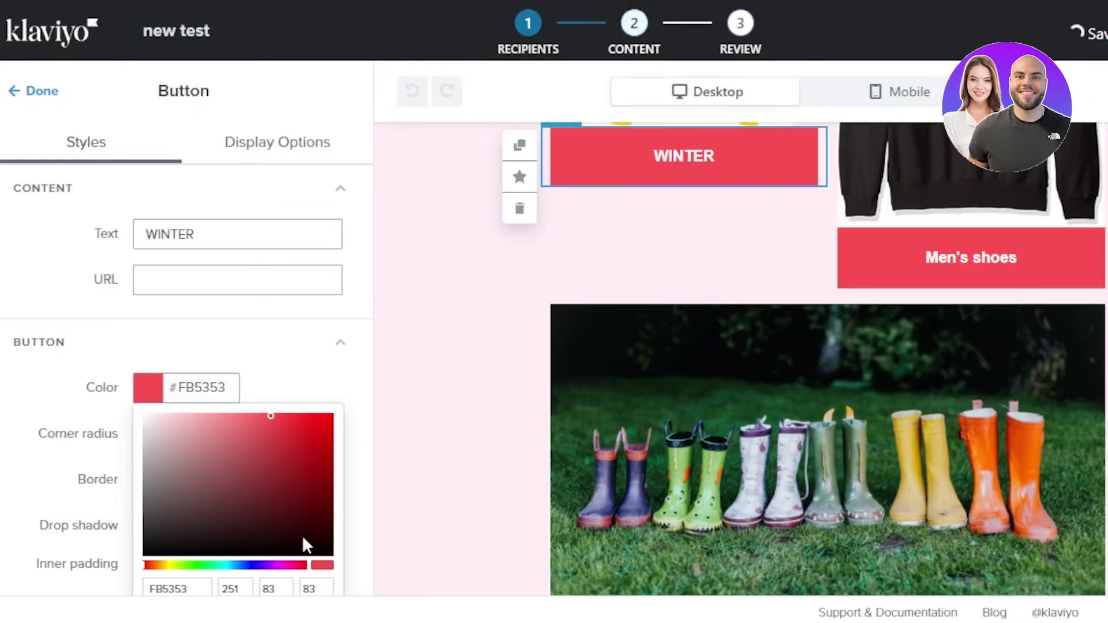
{"action": "key", "text": "Escape"}
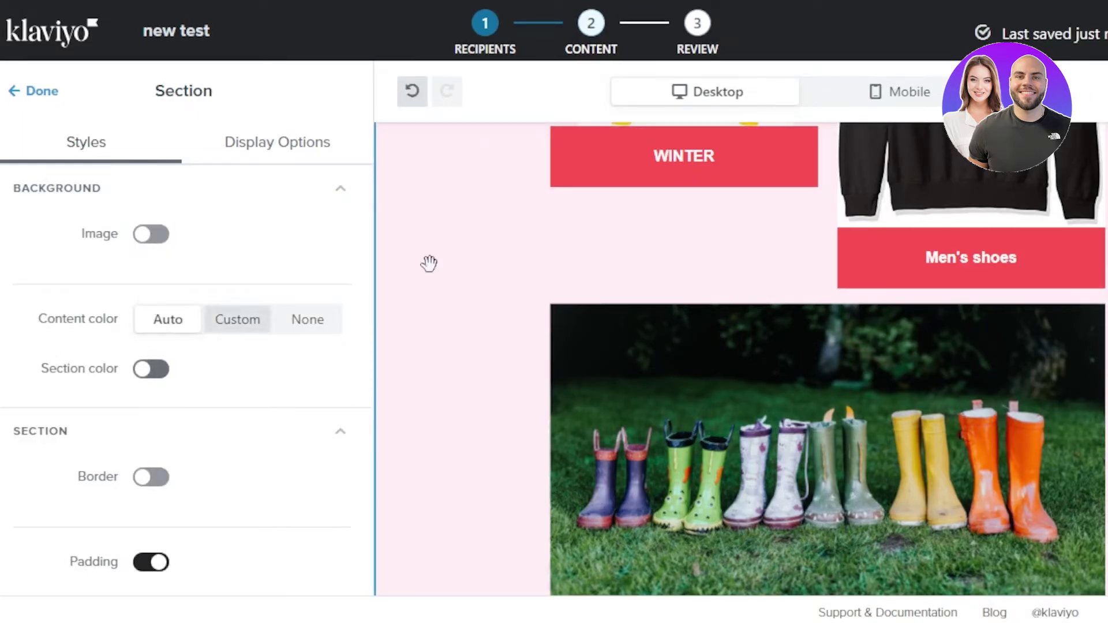
- Relabel the Men's shoes button to WINTER, leaving its link empty
{"action": "left_click", "coordinate": [968, 271]}
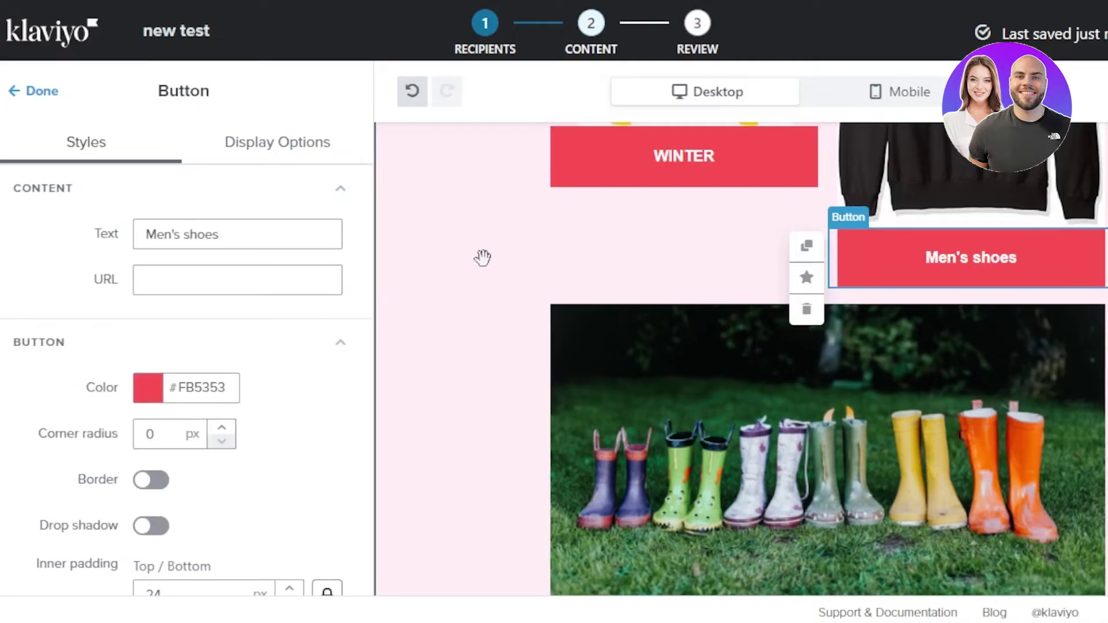
{"action": "left_click", "coordinate": [240, 229]}
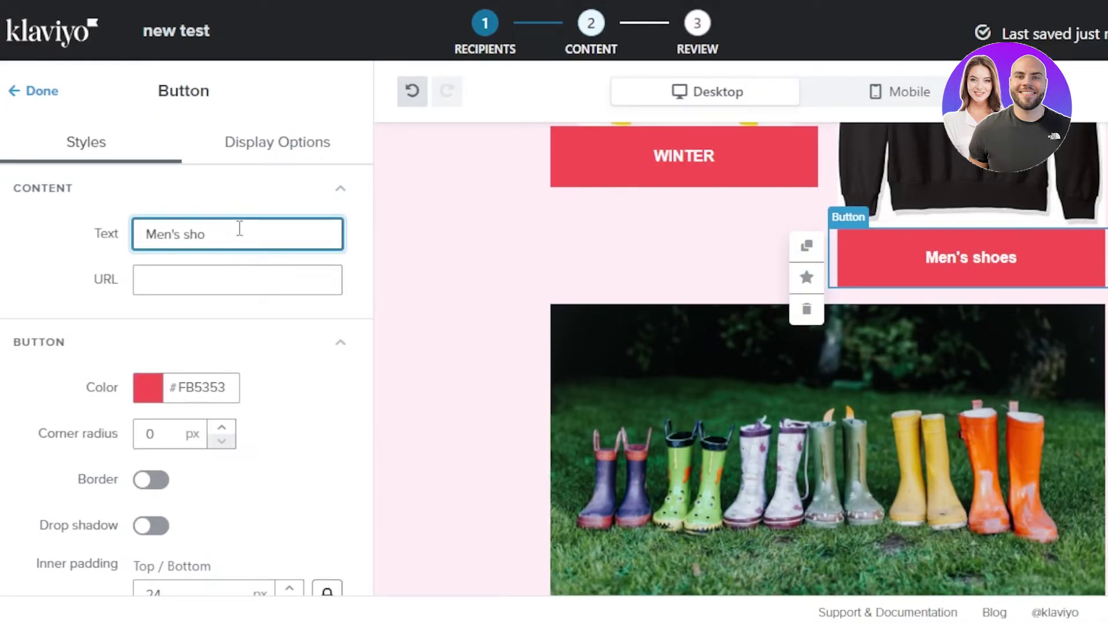
{"action": "type", "text": "WINTER"}
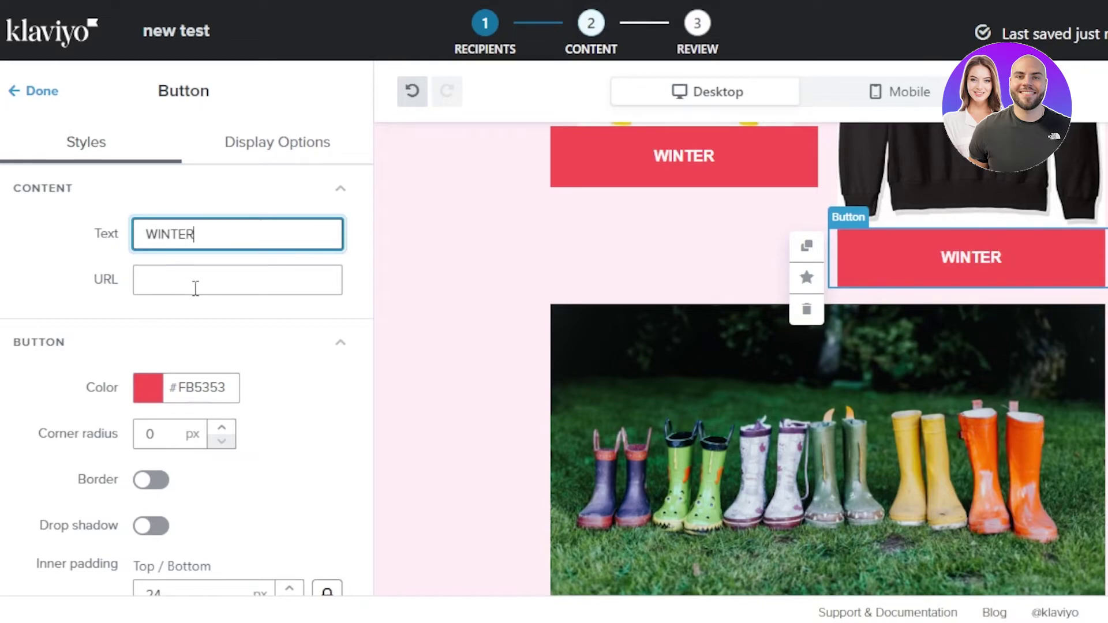
{"action": "left_click", "coordinate": [196, 289]}
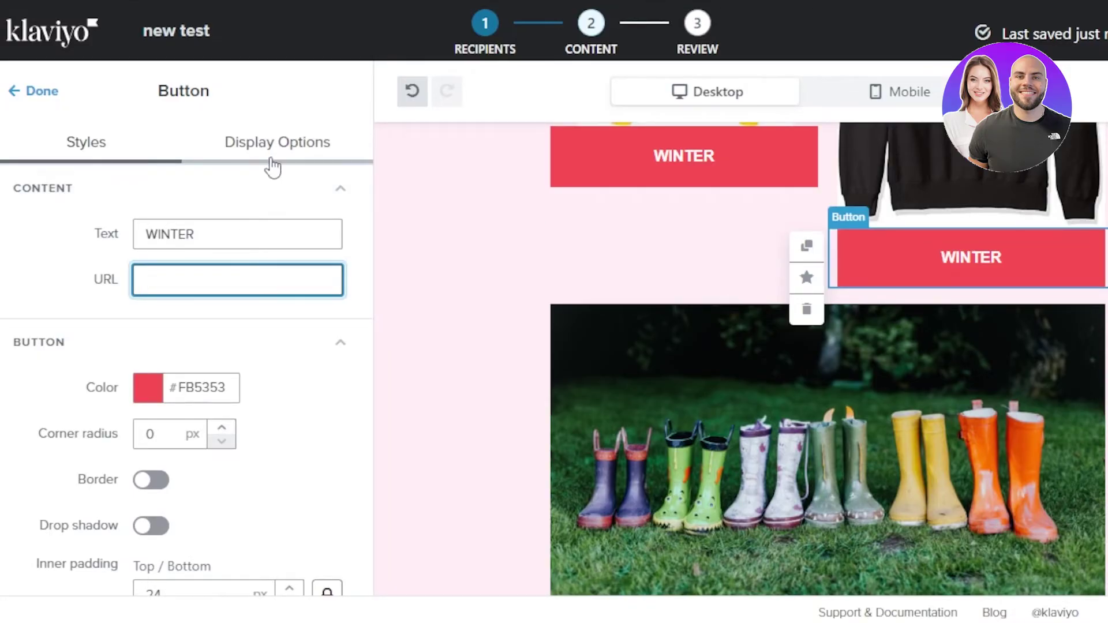
{"action": "left_click", "coordinate": [32, 91]}
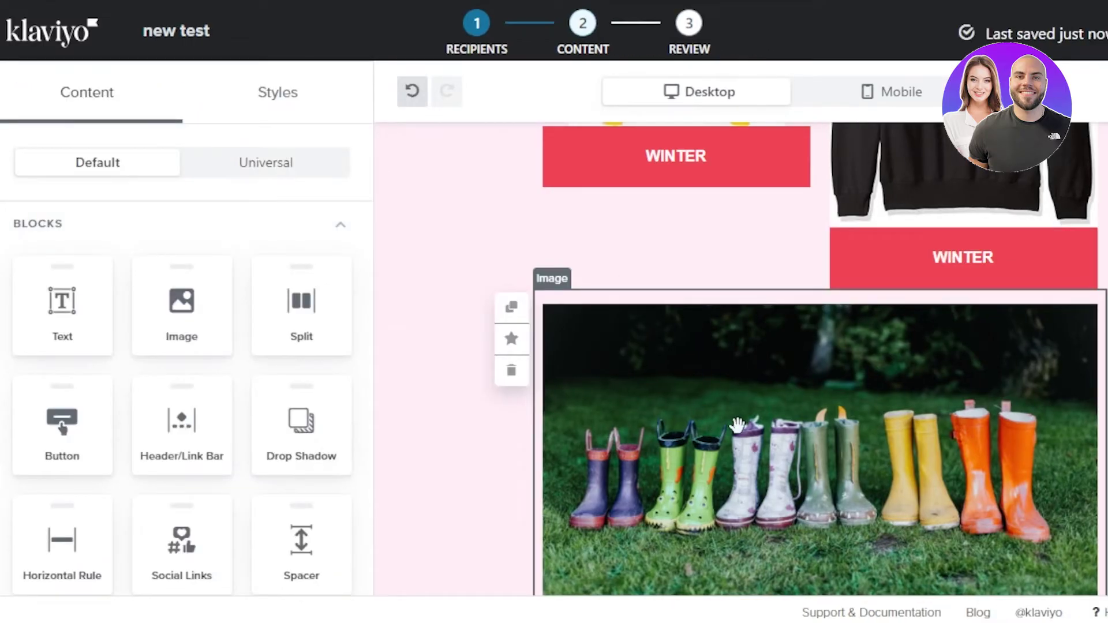
- Finish editing the rain boots image without changes
{"action": "left_click", "coordinate": [819, 450]}
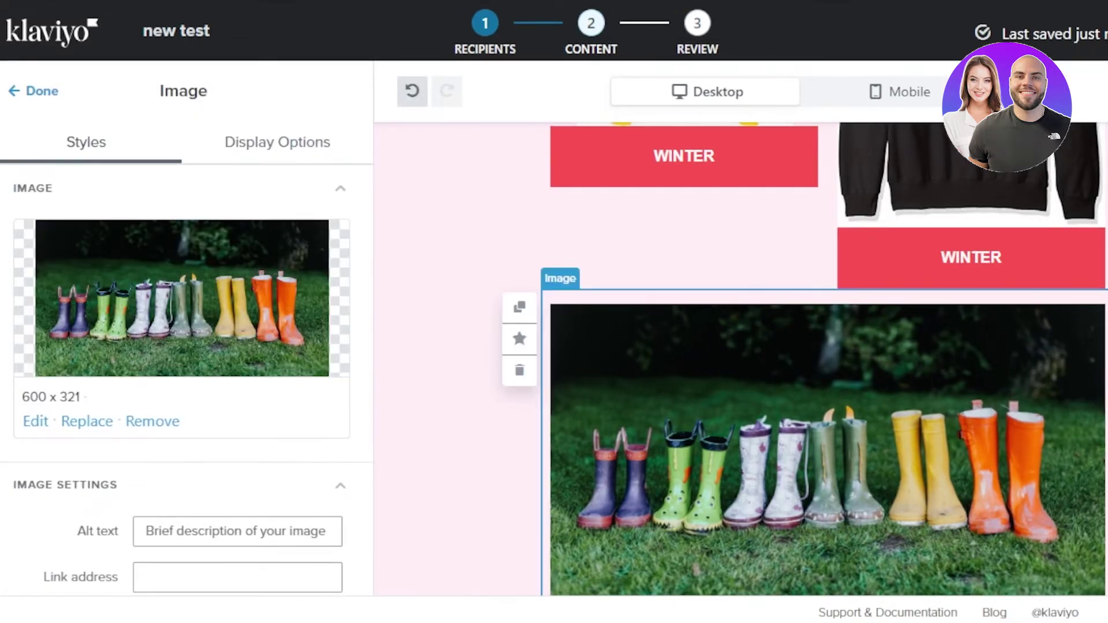
{"action": "scroll", "coordinate": [819, 358], "scroll_direction": "down", "scroll_amount": 10}
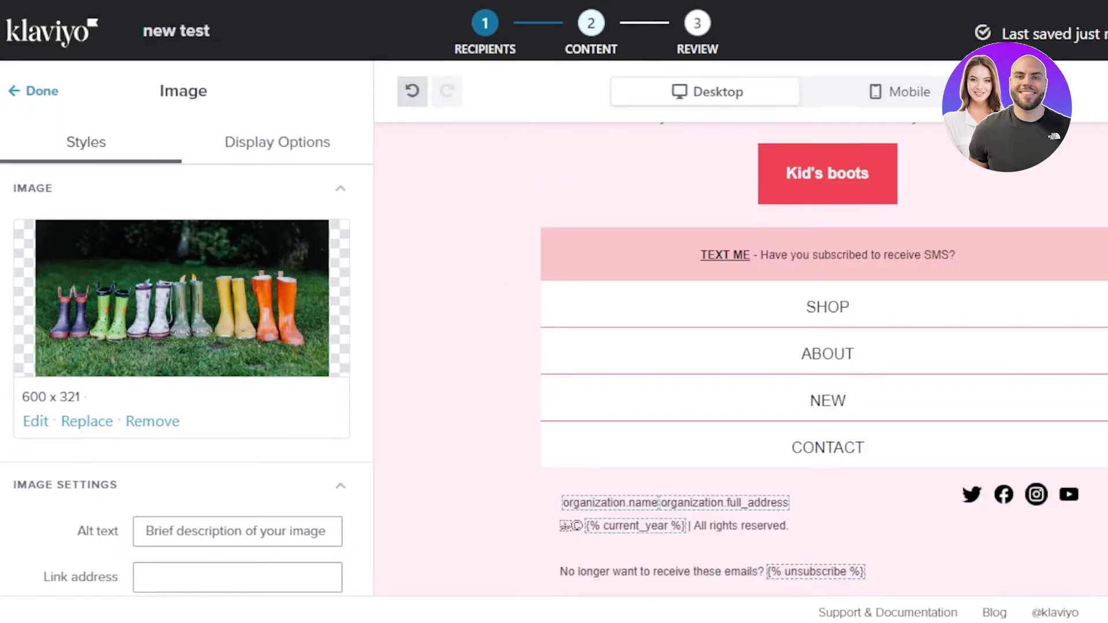
{"action": "left_click", "coordinate": [40, 93]}
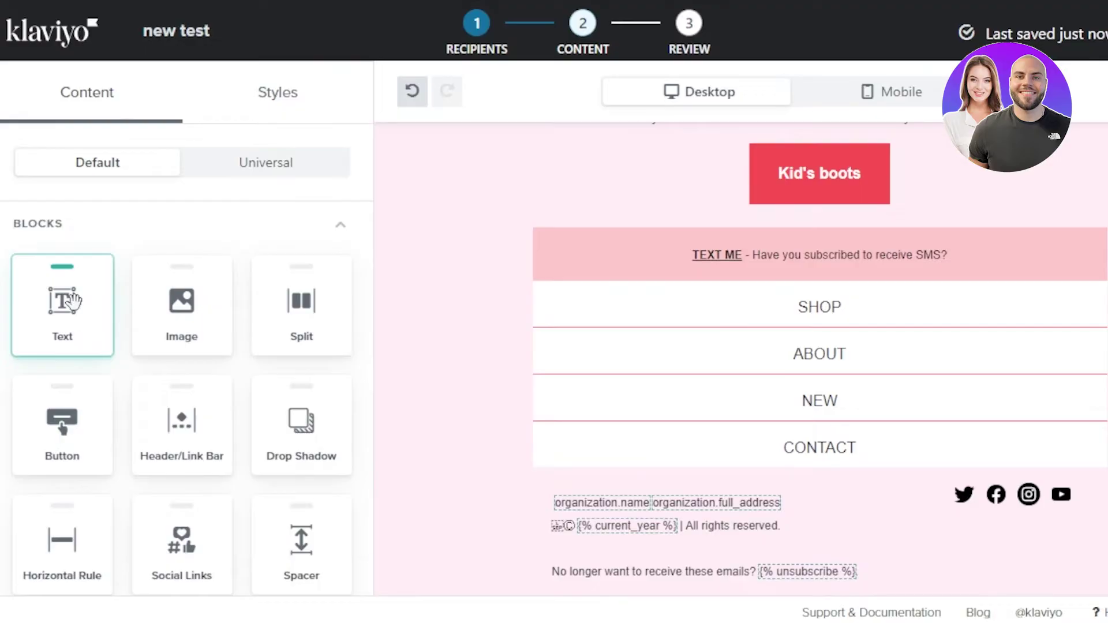
- Add a text block under the Kid's boots button, replacing the placeholder with a dotted line
{"action": "left_click_drag", "start_coordinate": [72, 300], "coordinate": [784, 234]}
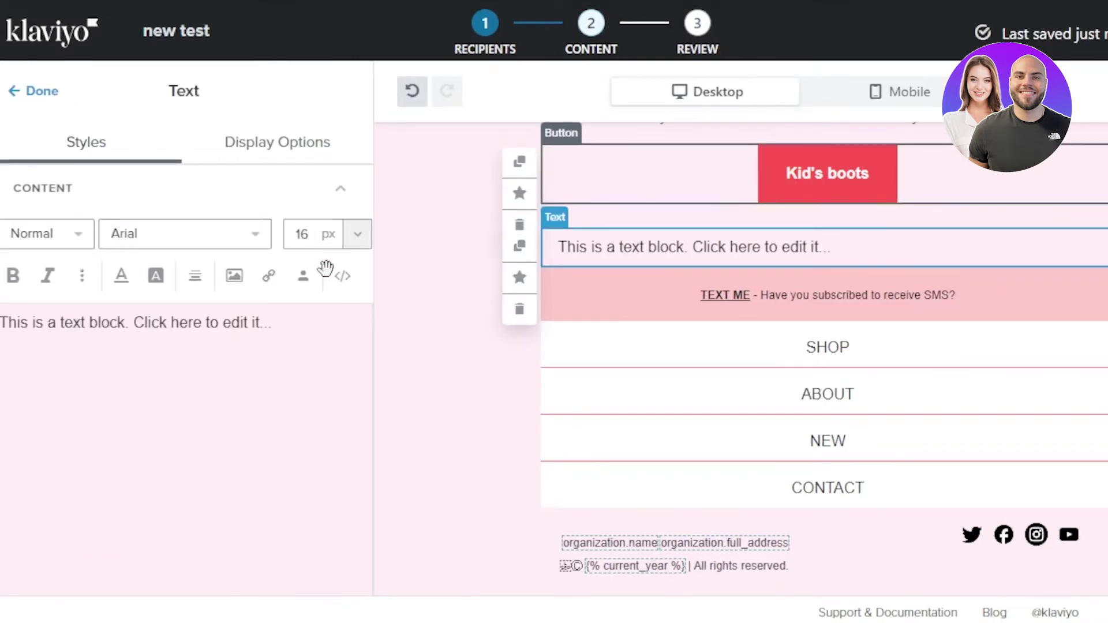
{"action": "left_click", "coordinate": [284, 326]}
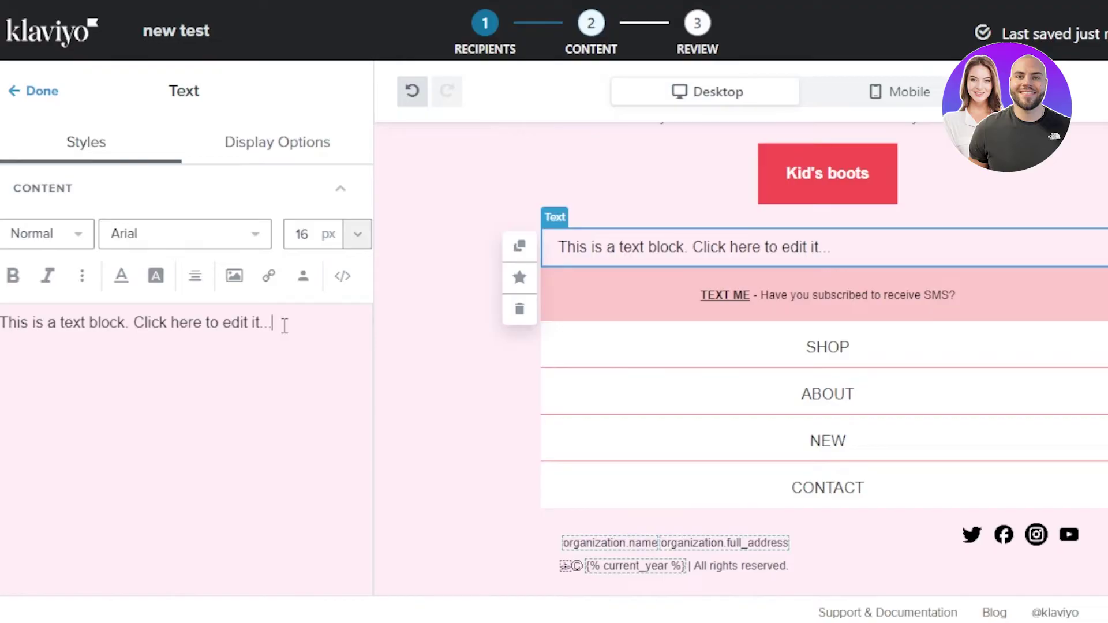
{"action": "key", "text": "BackSpace"}
{"action": "key", "text": "BackSpace"}
{"action": "key", "text": "BackSpace"}
{"action": "key", "text": "BackSpace"}
{"action": "key", "text": "BackSpace"}
{"action": "key", "text": "BackSpace"}
{"action": "key", "text": "BackSpace"}
{"action": "key", "text": "BackSpace"}
{"action": "key", "text": "BackSpace"}
{"action": "key", "text": "BackSpace"}
{"action": "key", "text": "BackSpace"}
{"action": "key", "text": "BackSpace"}
{"action": "key", "text": "BackSpace"}
{"action": "key", "text": "BackSpace"}
{"action": "key", "text": "BackSpace"}
{"action": "key", "text": "BackSpace"}
{"action": "key", "text": "BackSpace"}
{"action": "key", "text": "BackSpace"}
{"action": "key", "text": "BackSpace"}
{"action": "key", "text": "BackSpace"}
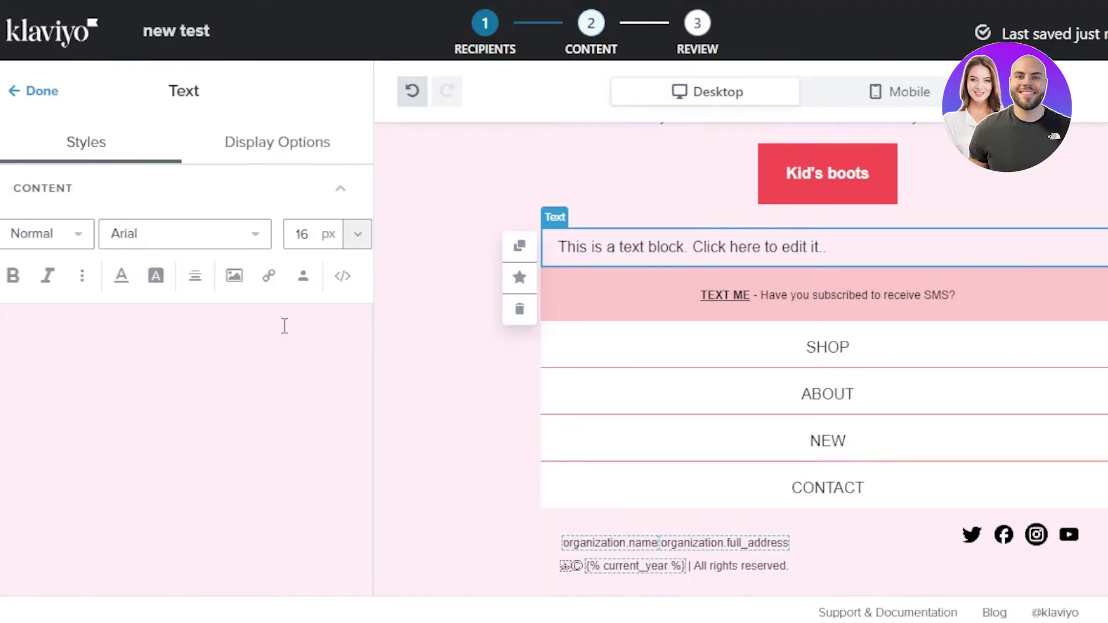
{"action": "type", "text": ",,"}
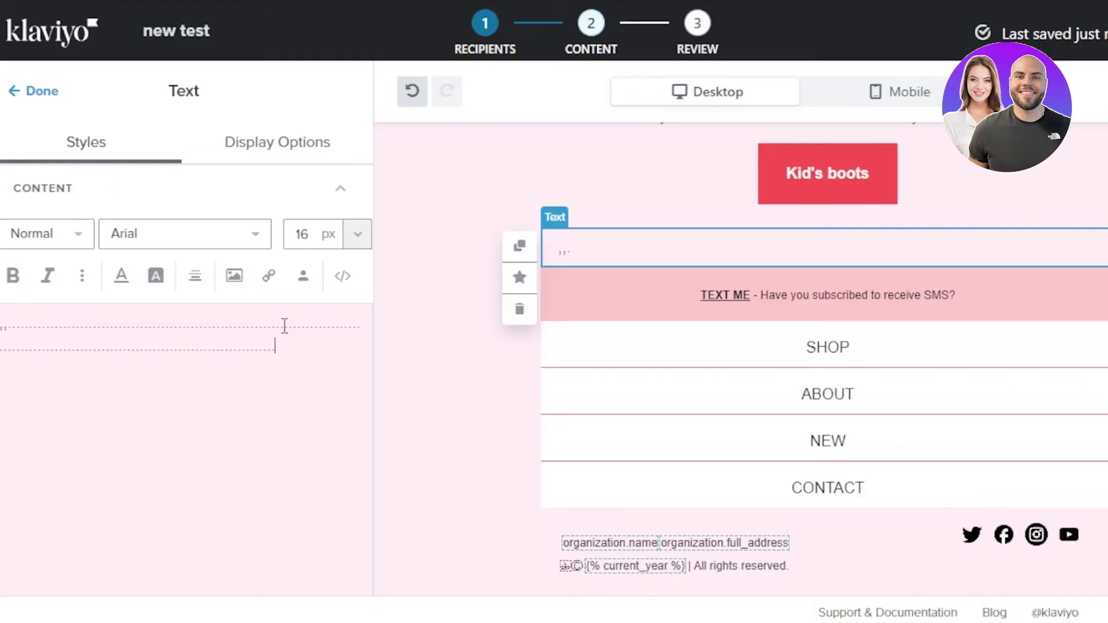
{"action": "type", "text": "..................................................................................."}
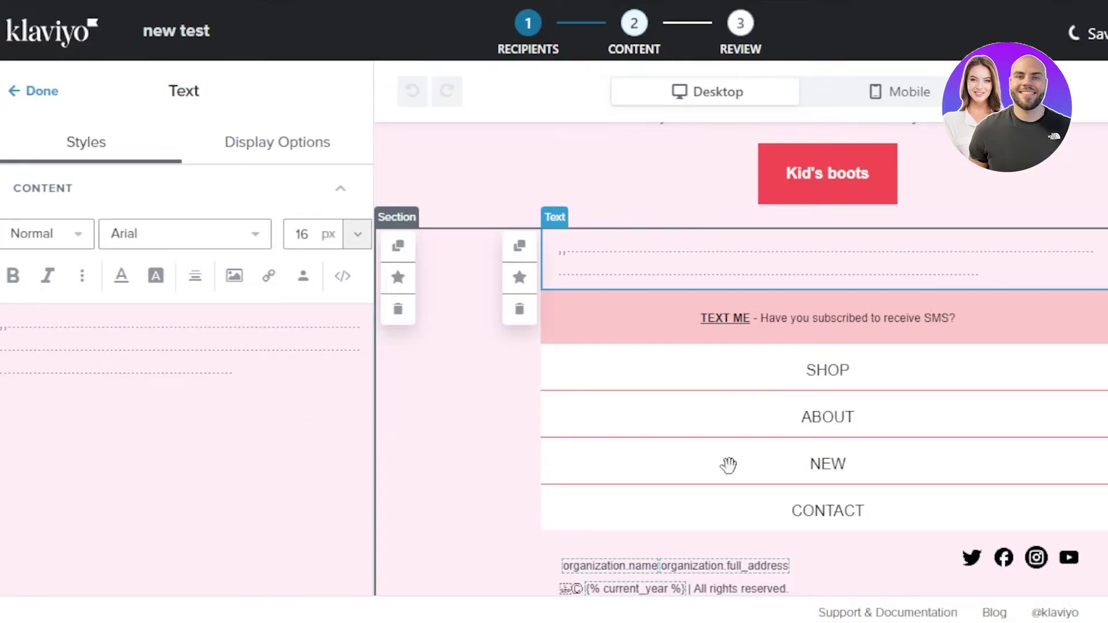
{"action": "key", "text": "Escape"}
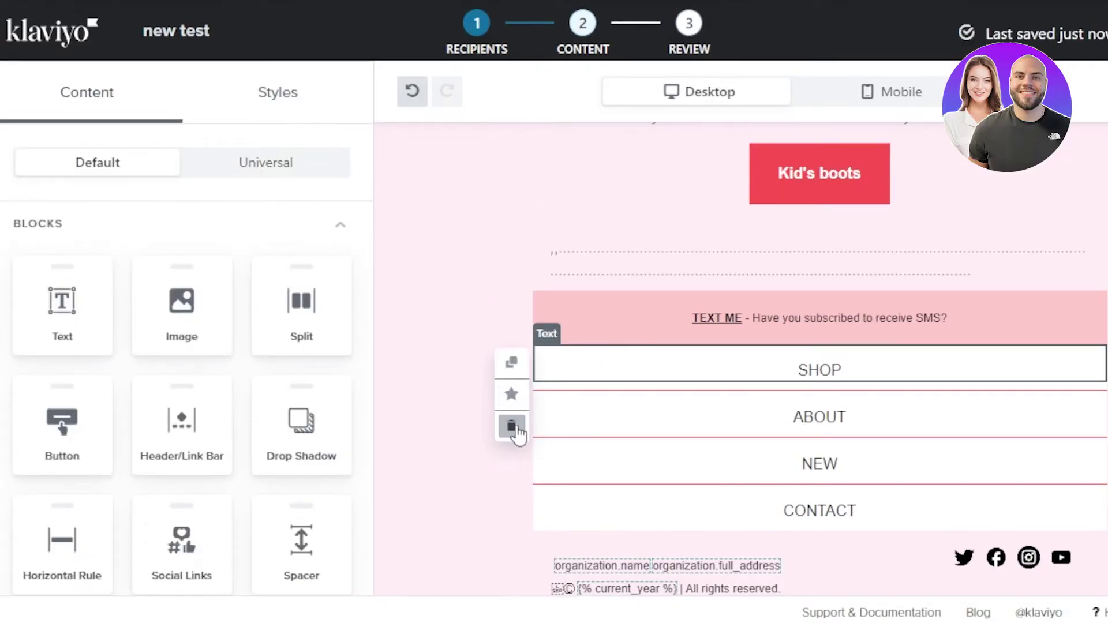
- Delete the SHOP, ABOUT, NEW, CONTACT footer links and SMS bar, then open Social Links settings
{"action": "left_click", "coordinate": [512, 428]}
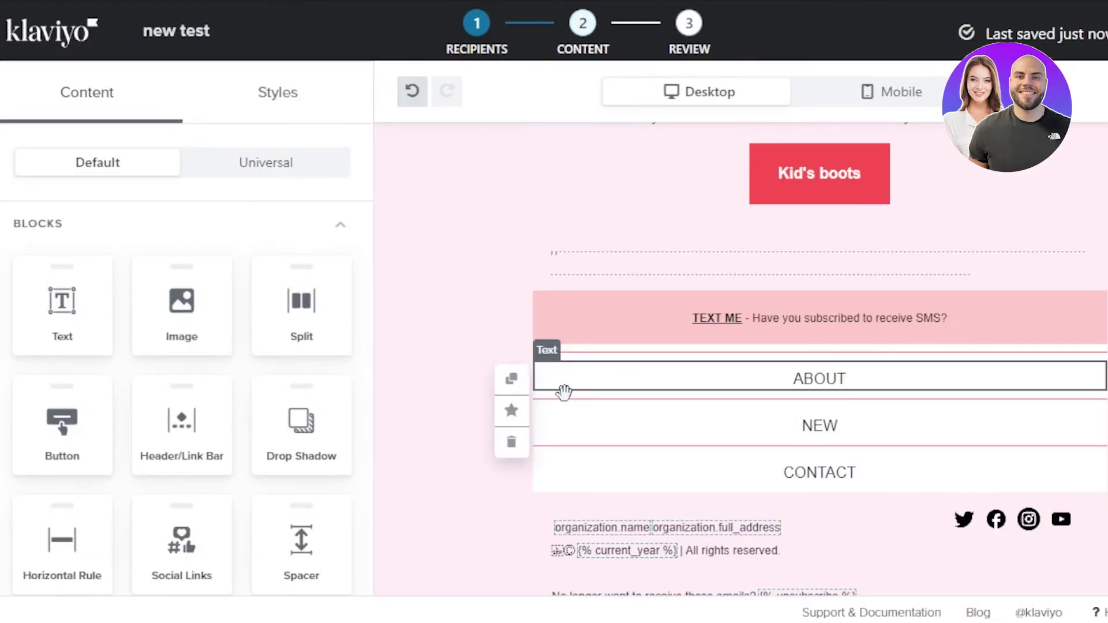
{"action": "left_click", "coordinate": [511, 442]}
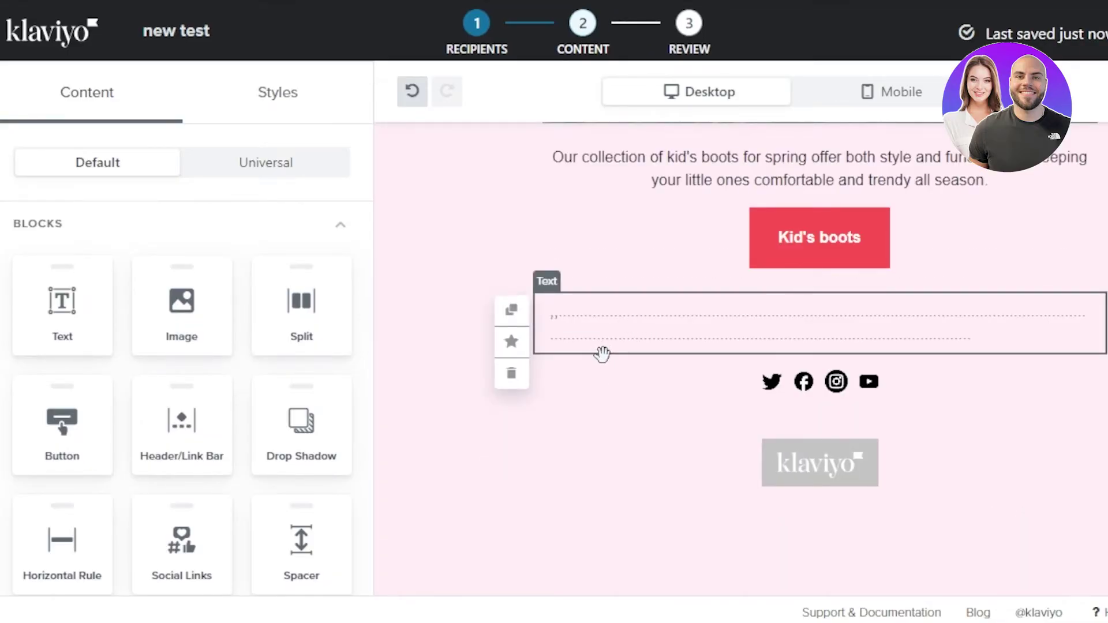
{"action": "left_click", "coordinate": [609, 379]}
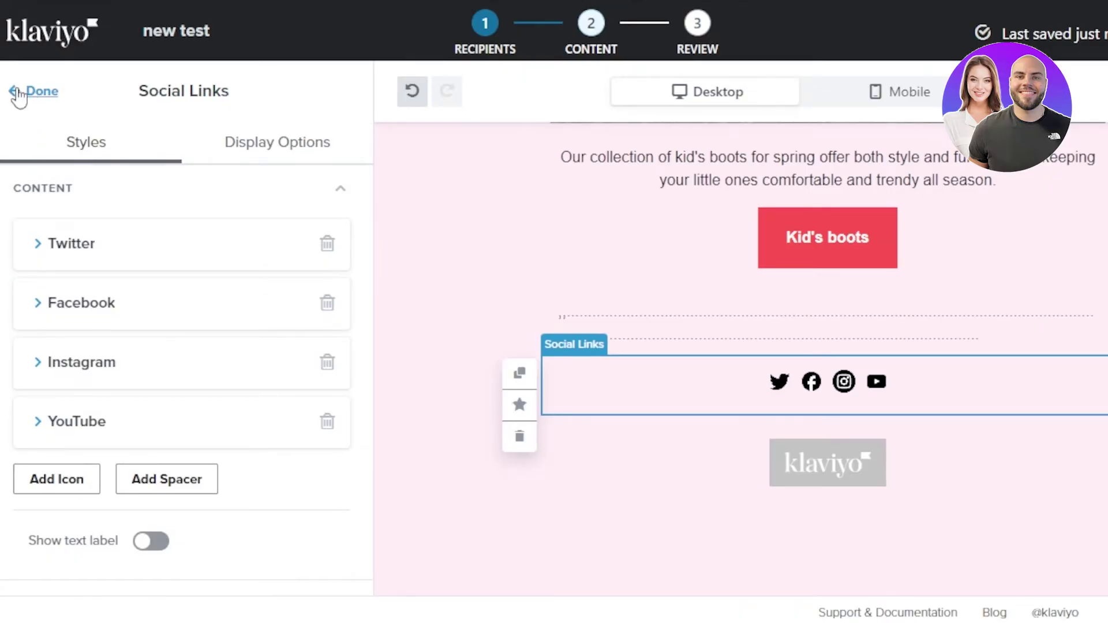
{"action": "left_click", "coordinate": [18, 92]}
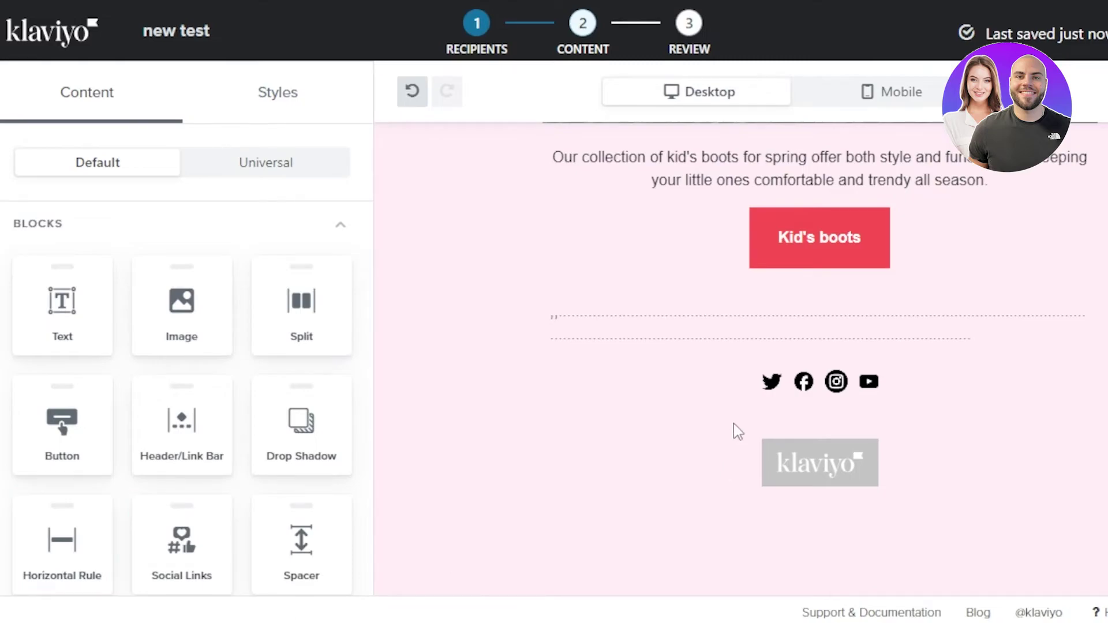
{"action": "mouse_move", "coordinate": [577, 392]}
{"action": "left_click", "coordinate": [500, 366]}
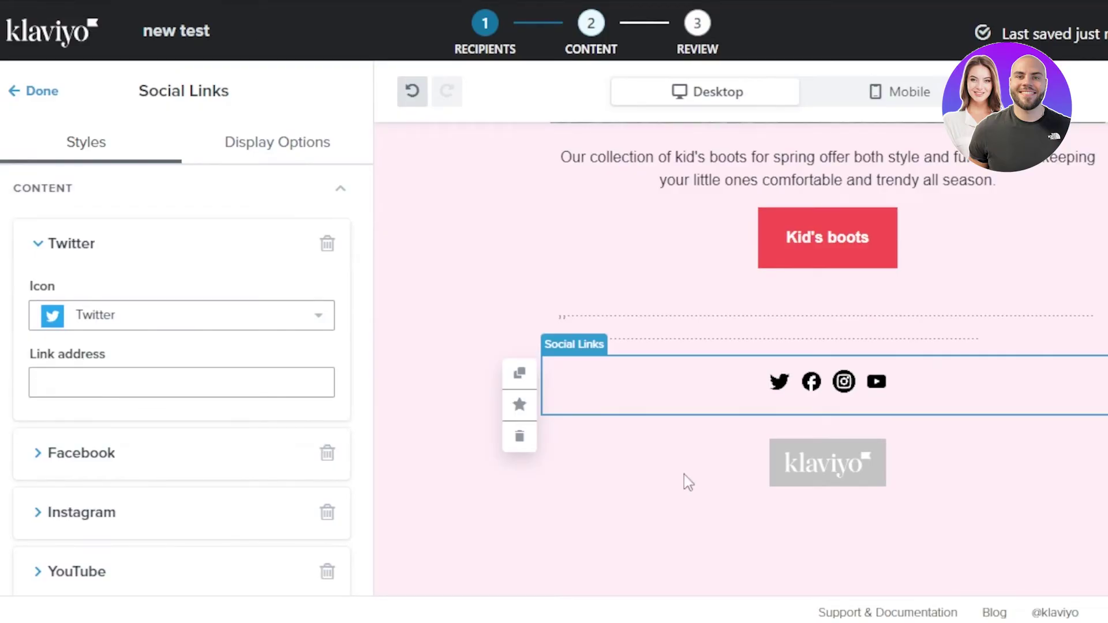
- Review the hoodie and sweatshirt section's Display Options and Styles settings
{"action": "scroll", "coordinate": [827, 358], "scroll_direction": "up", "scroll_amount": 9}
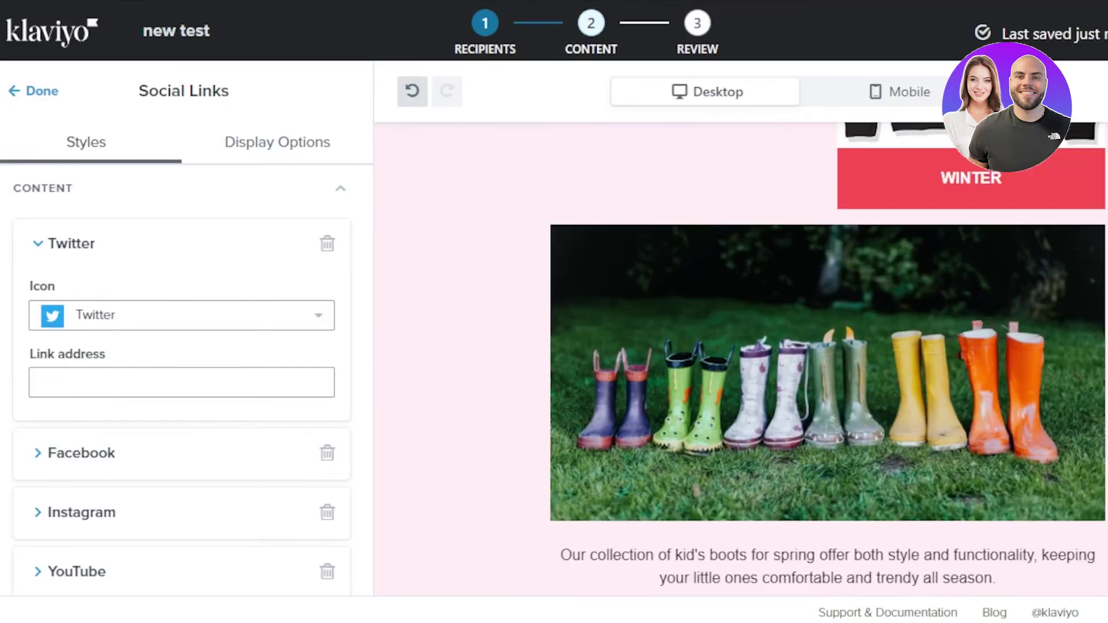
{"action": "scroll", "coordinate": [828, 358], "scroll_direction": "down", "scroll_amount": 7}
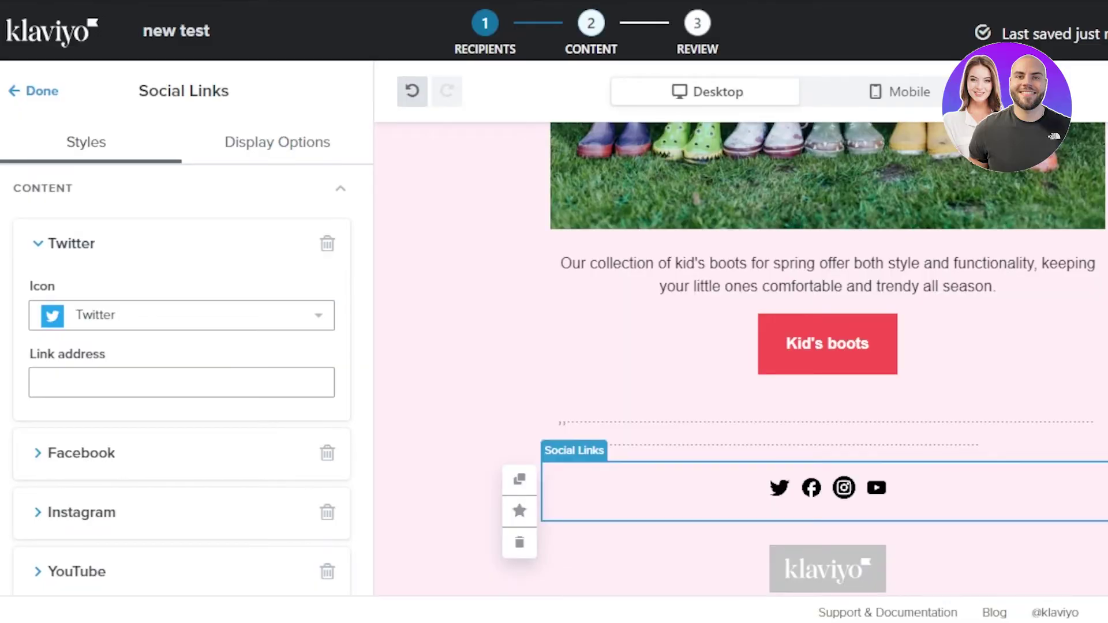
{"action": "scroll", "coordinate": [827, 358], "scroll_direction": "up", "scroll_amount": 8}
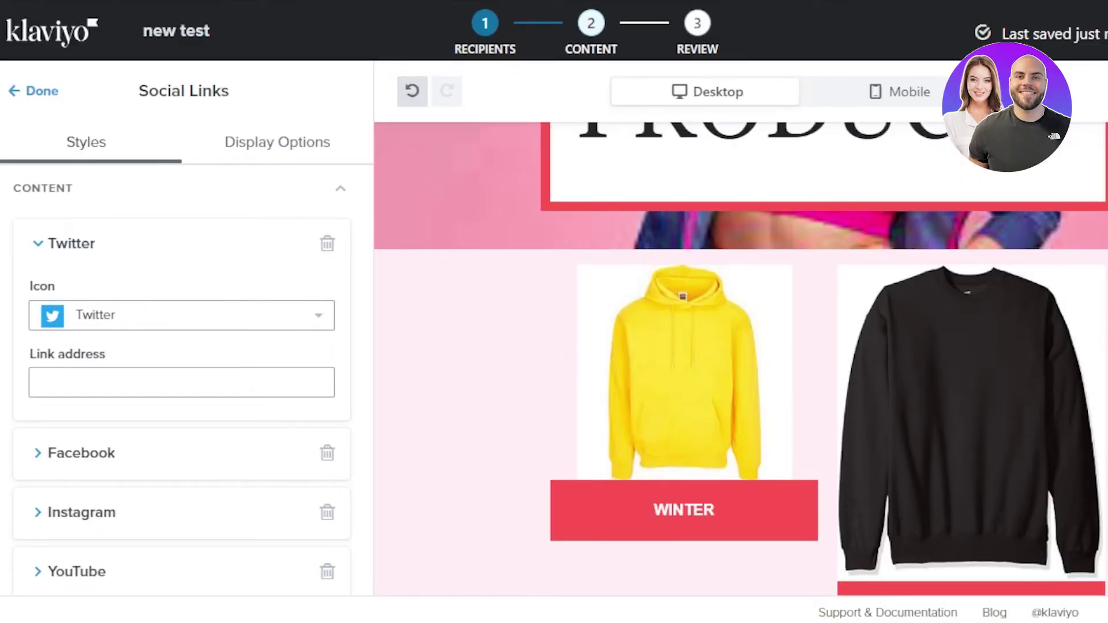
{"action": "scroll", "coordinate": [741, 358], "scroll_direction": "up", "scroll_amount": 4}
{"action": "scroll", "coordinate": [773, 323], "scroll_direction": "down", "scroll_amount": 5}
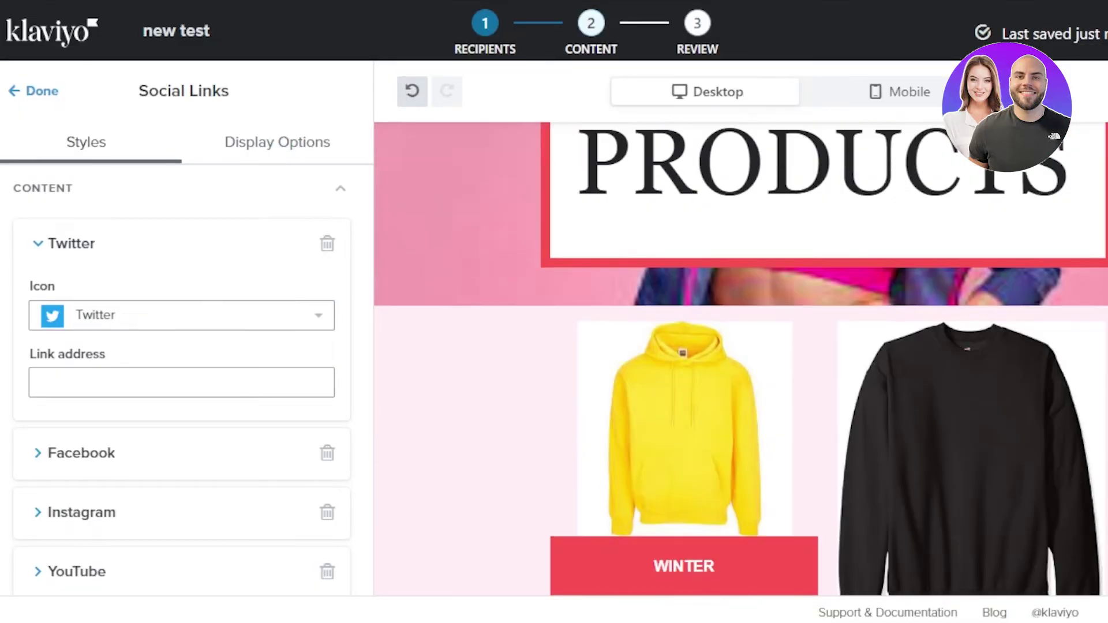
{"action": "left_click", "coordinate": [504, 365]}
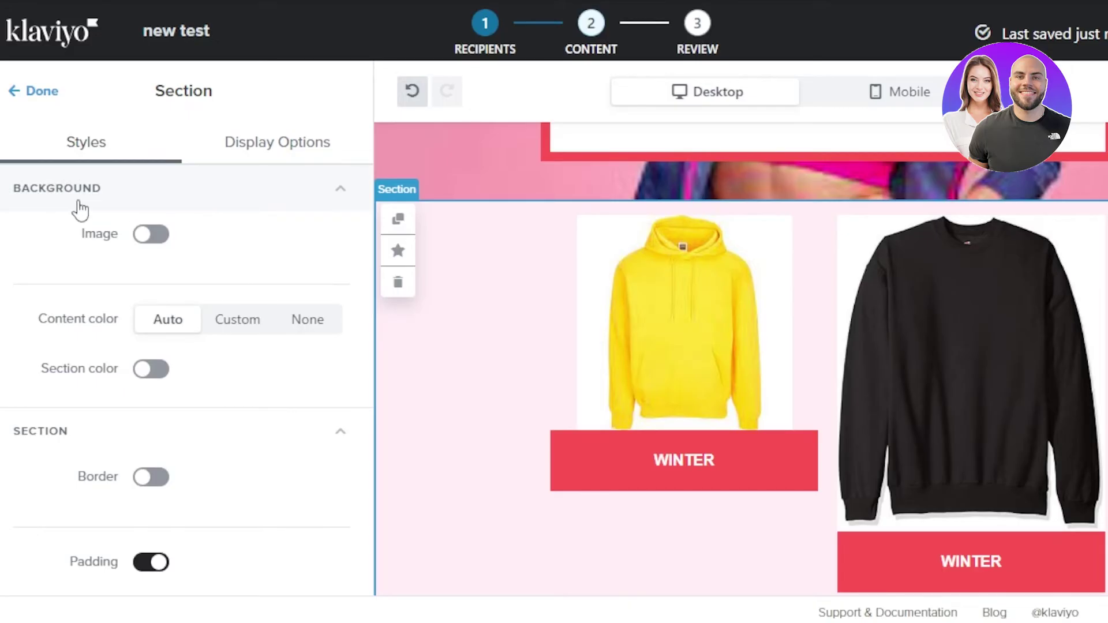
{"action": "left_click", "coordinate": [248, 165]}
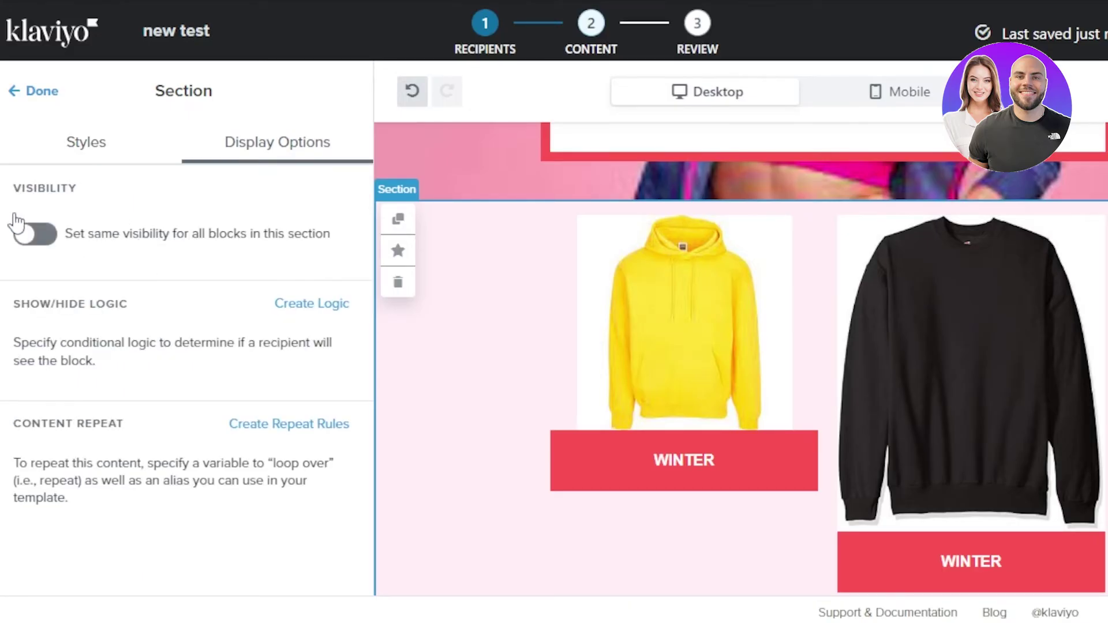
{"action": "left_click", "coordinate": [107, 139]}
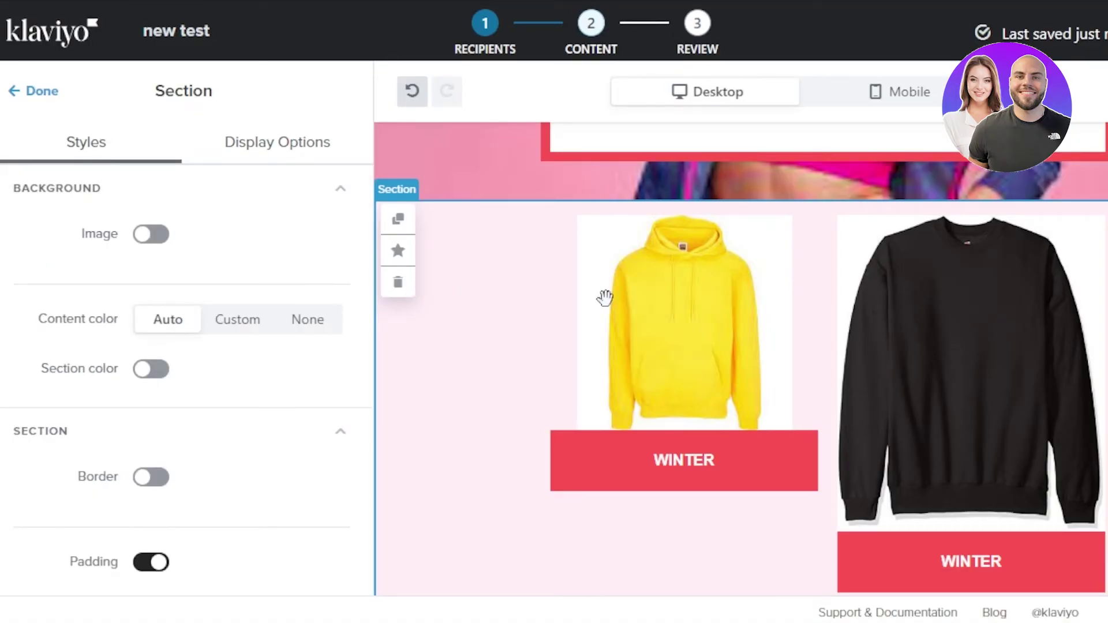
{"action": "scroll", "coordinate": [433, 297], "scroll_direction": "down", "scroll_amount": 5}
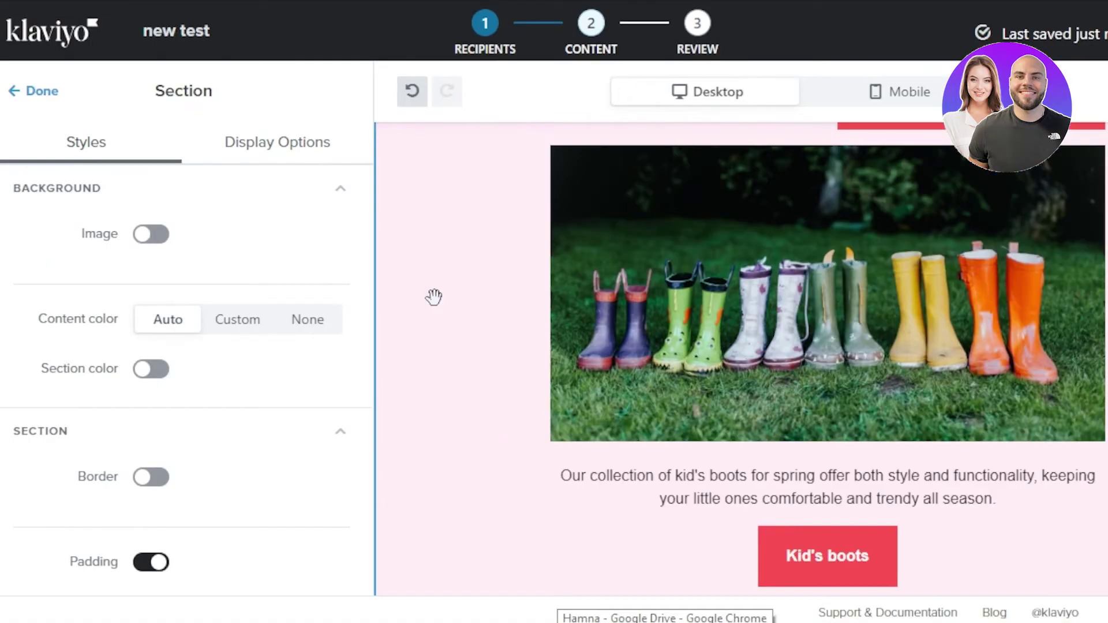
- Close the section settings and show the Columns and Section layout elements
{"action": "left_click", "coordinate": [33, 91]}
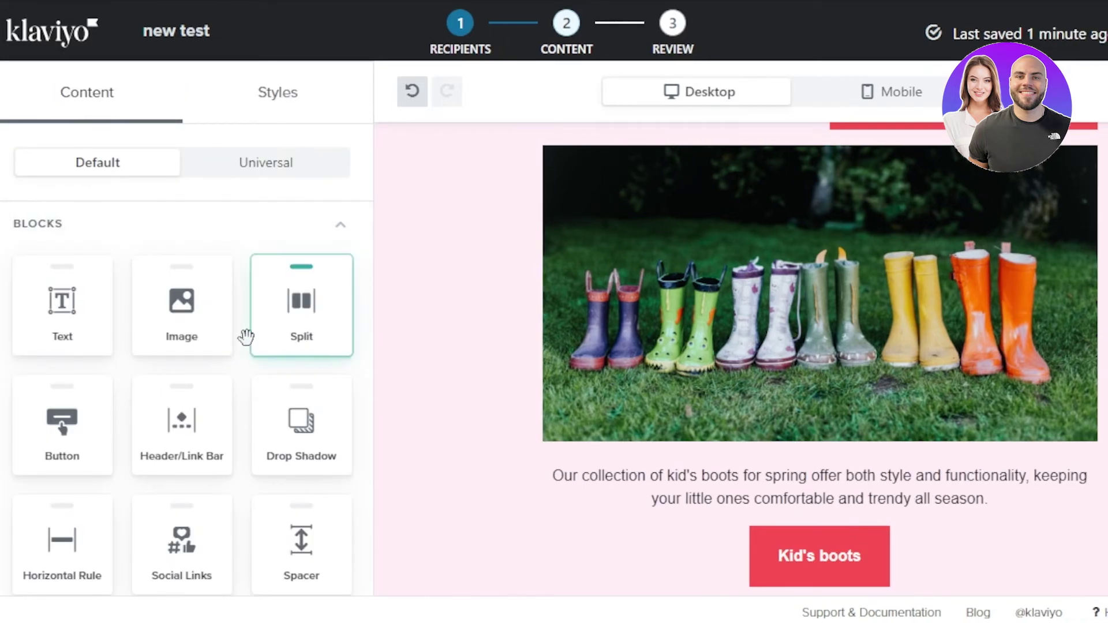
{"action": "left_click", "coordinate": [326, 239]}
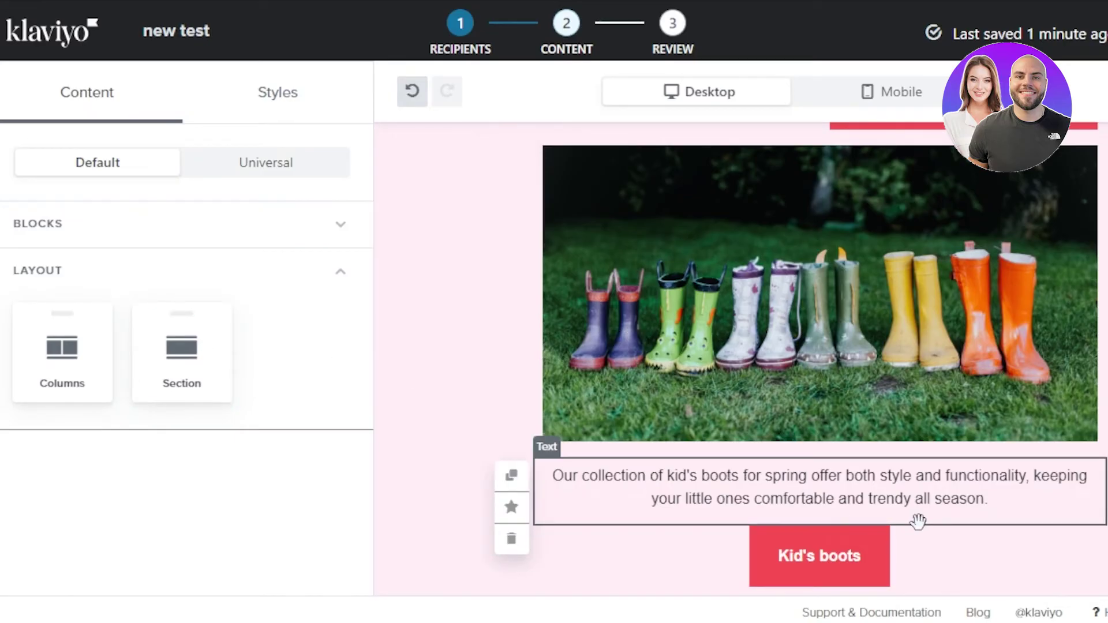
{"action": "scroll", "coordinate": [741, 358], "scroll_direction": "up", "scroll_amount": 10}
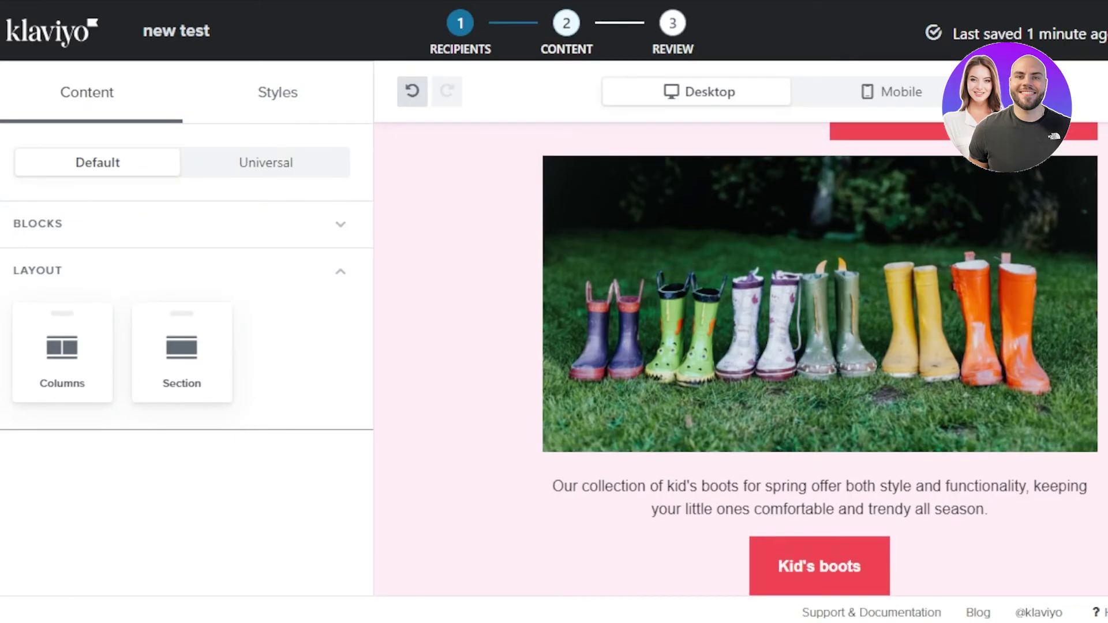
- Preview the email in mobile view, then switch back to the desktop preview
{"action": "scroll", "coordinate": [741, 358], "scroll_direction": "up", "scroll_amount": 3}
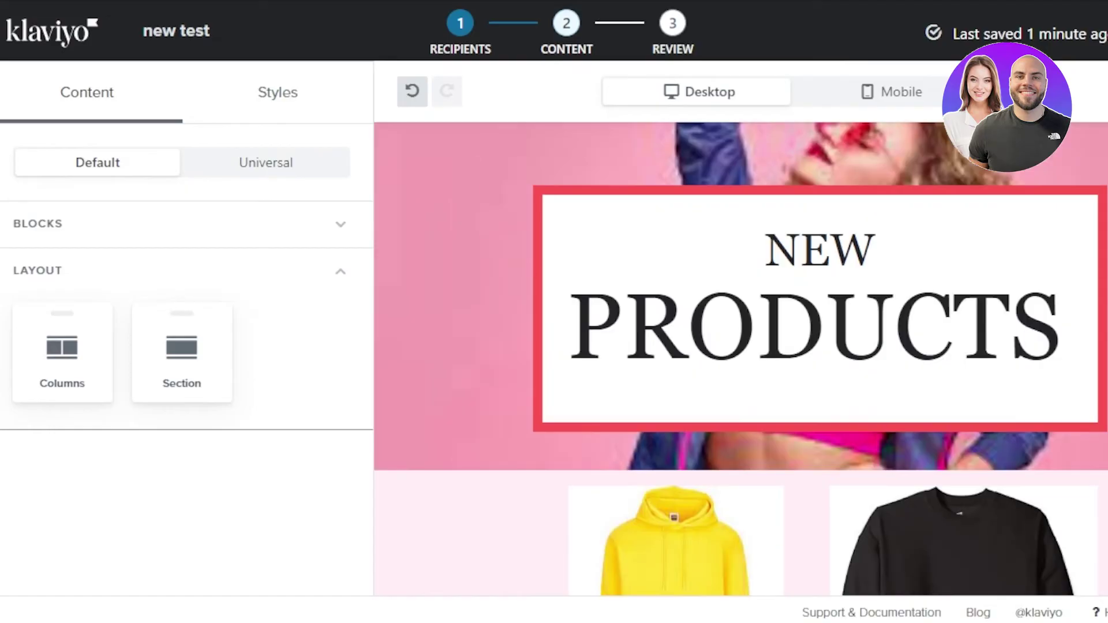
{"action": "left_click", "coordinate": [912, 110]}
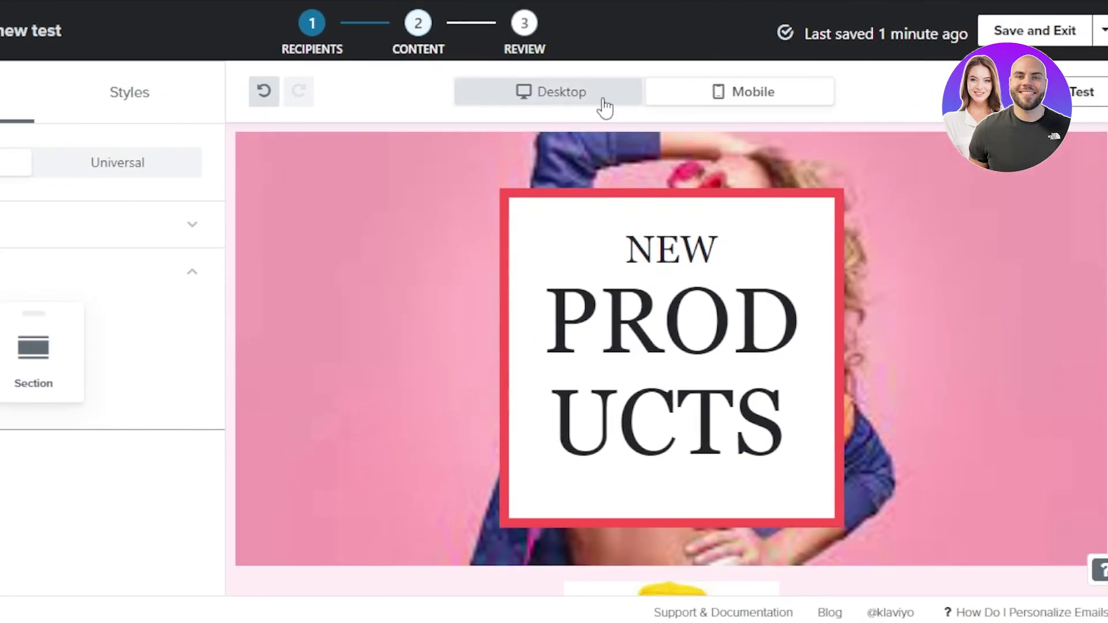
{"action": "left_click", "coordinate": [750, 98]}
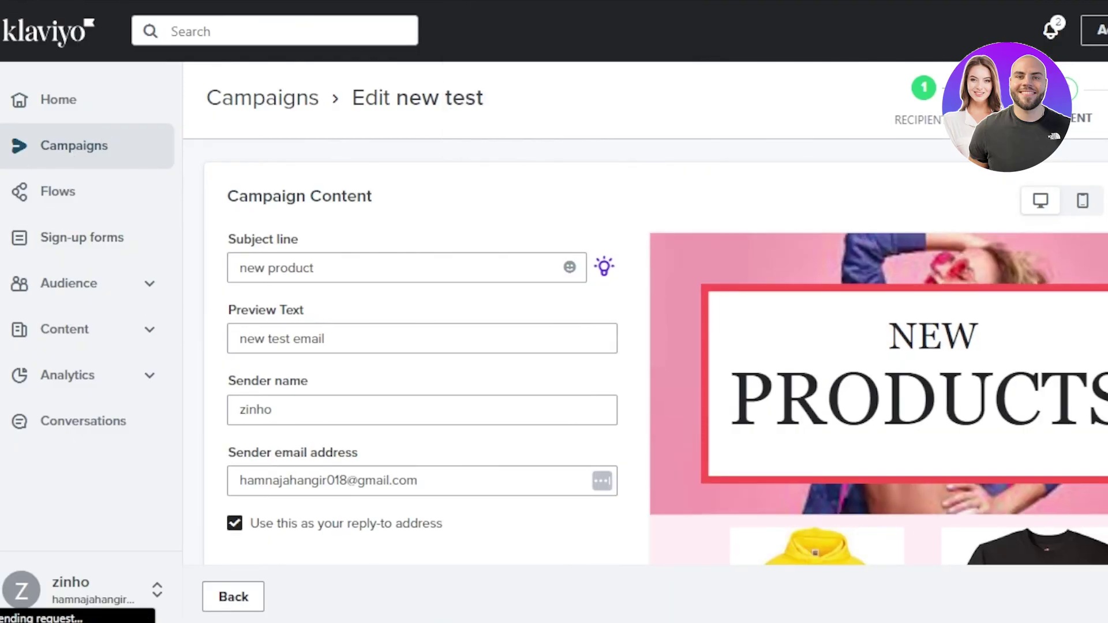
{"action": "scroll", "coordinate": [655, 311], "scroll_direction": "down", "scroll_amount": 4}
{"action": "scroll", "coordinate": [655, 312], "scroll_direction": "up", "scroll_amount": 4}
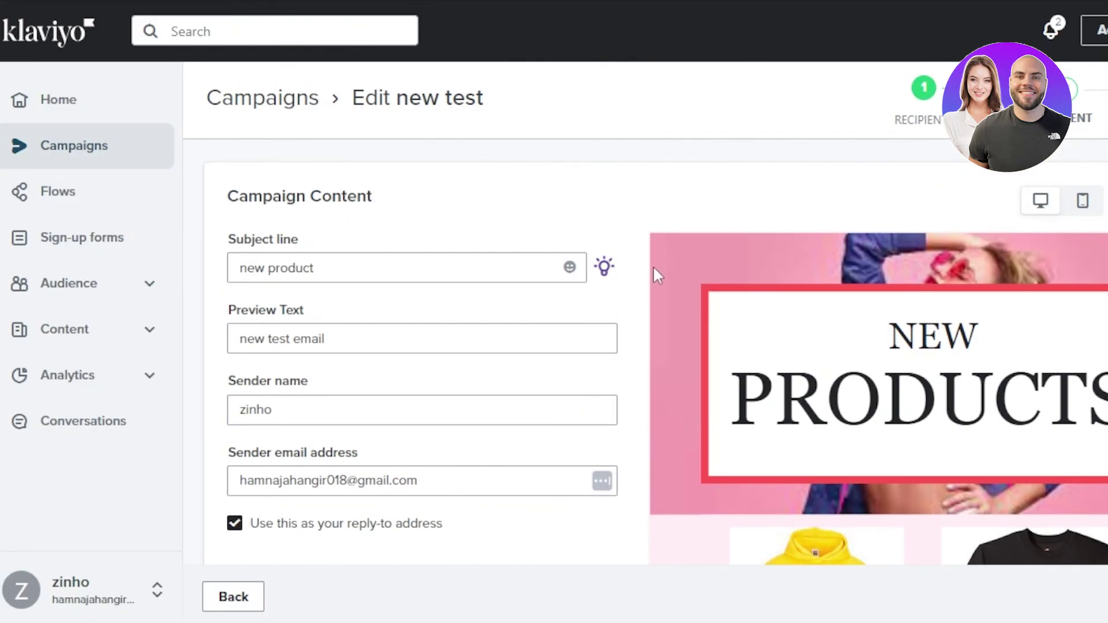
{"action": "scroll", "coordinate": [581, 313], "scroll_direction": "down", "scroll_amount": 4}
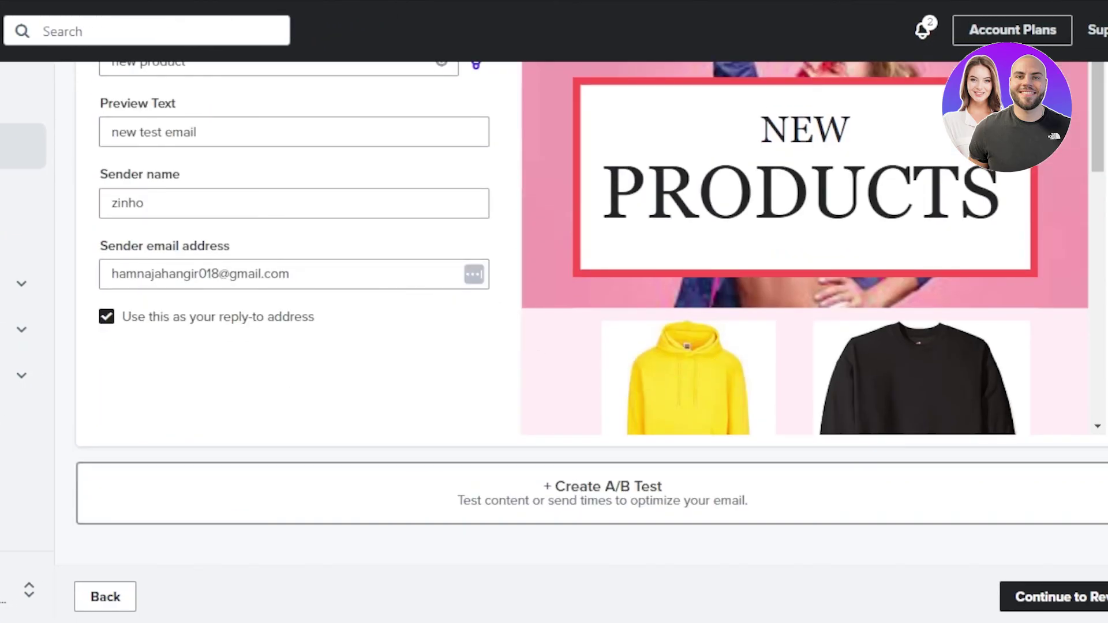
{"action": "scroll", "coordinate": [988, 312], "scroll_direction": "up", "scroll_amount": 3}
{"action": "scroll", "coordinate": [685, 212], "scroll_direction": "up", "scroll_amount": 1}
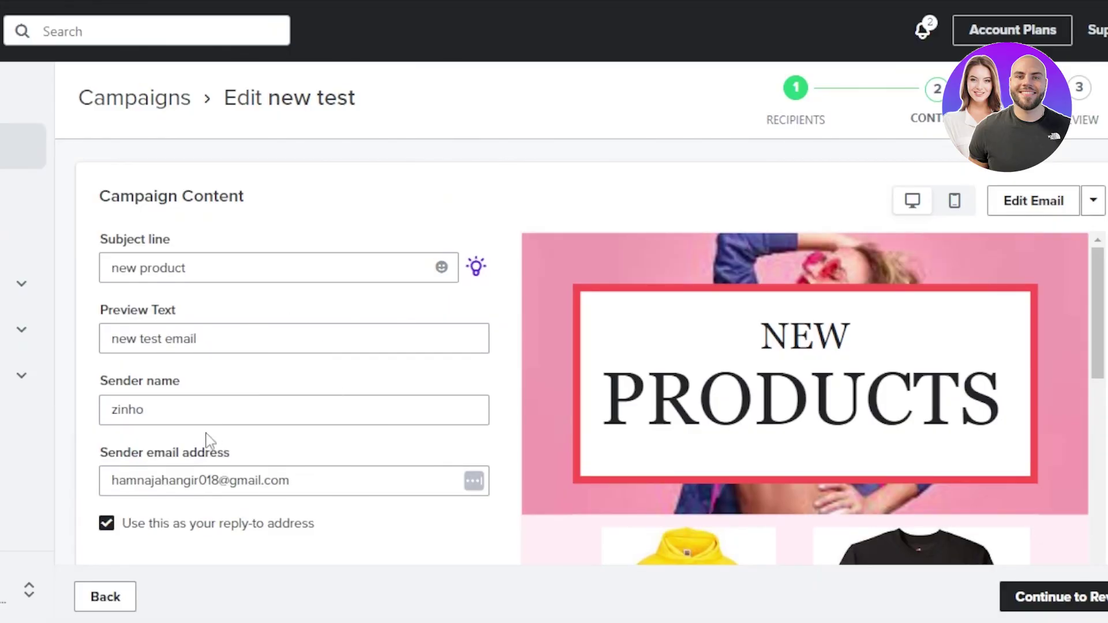